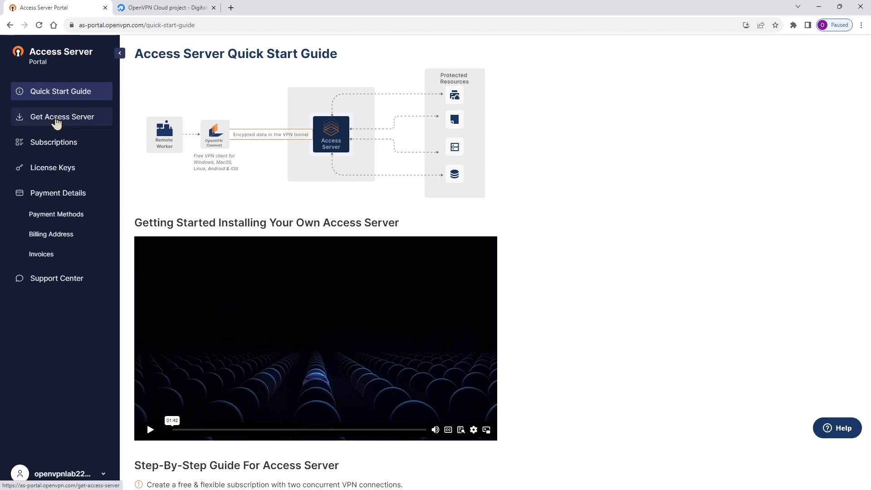
Open the Get Access Server page and review the software package, cloud image and virtual appliance options.
click(56, 122)
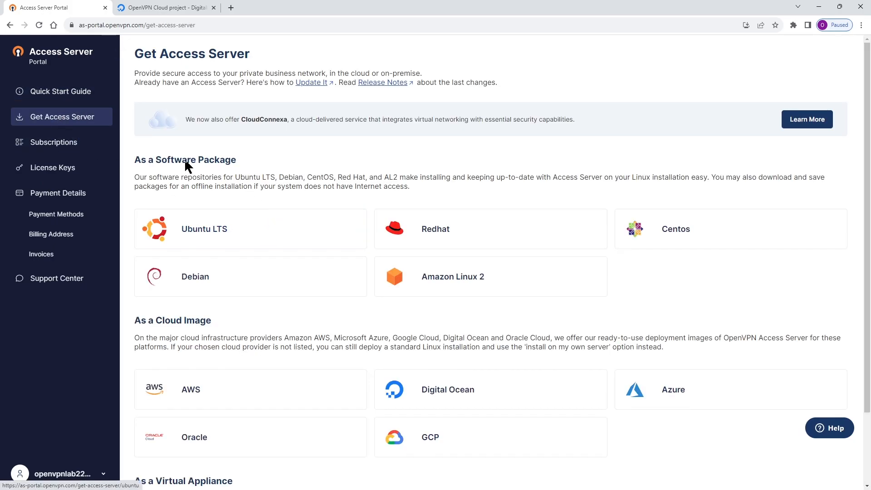
drag(236, 162, 132, 163)
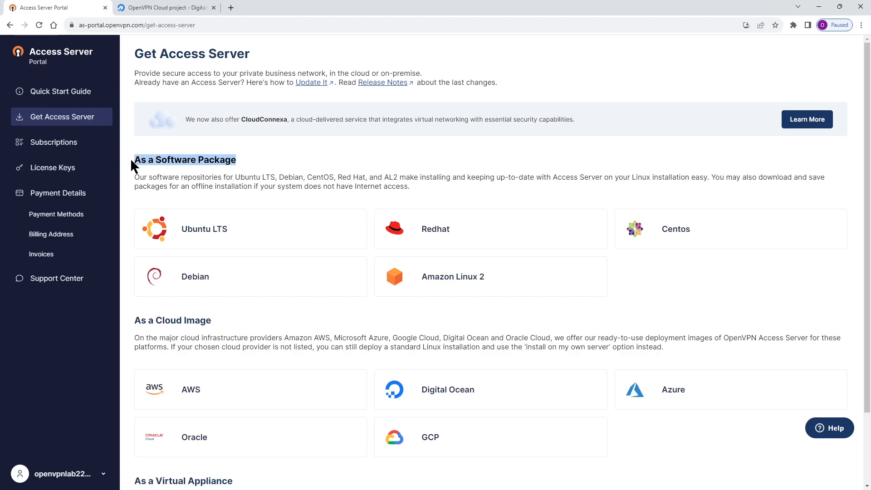
scroll(272, 204, down, 2)
drag(233, 232, 166, 234)
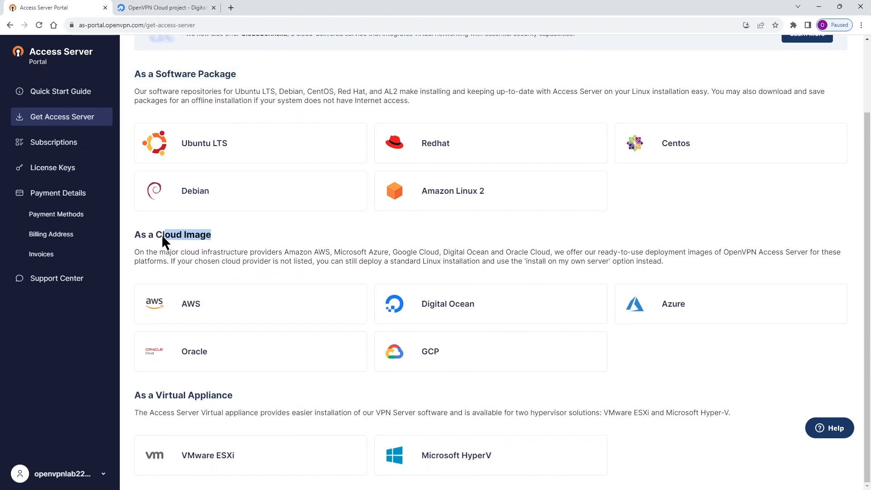
drag(241, 400, 134, 400)
click(352, 396)
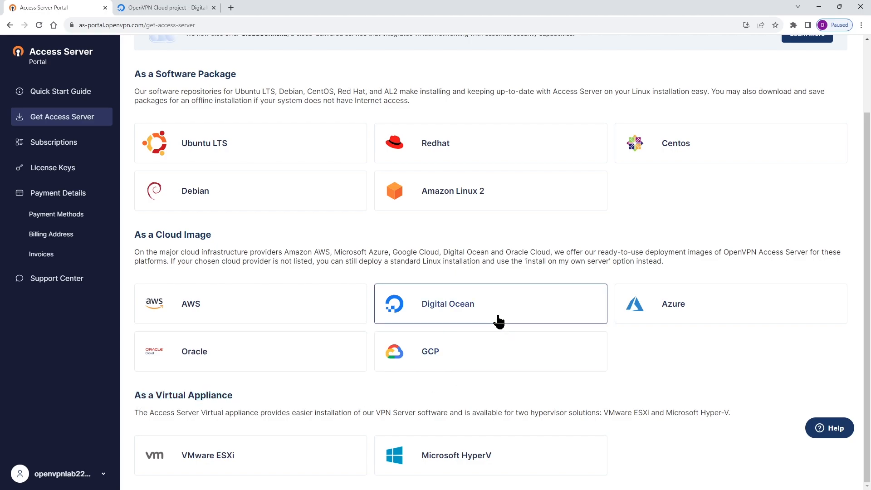
Open the Digital Ocean marketplace listing for Access Server and start creating an OpenVPN Access Server Droplet from it.
click(444, 306)
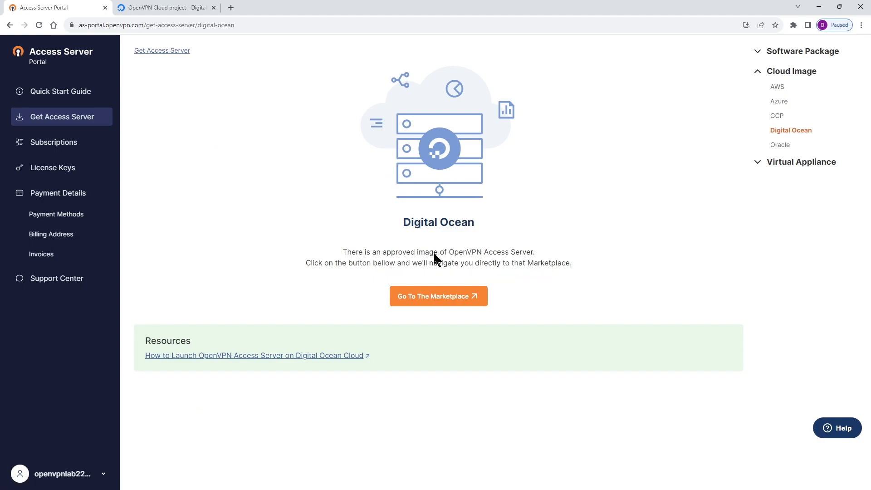
click(437, 301)
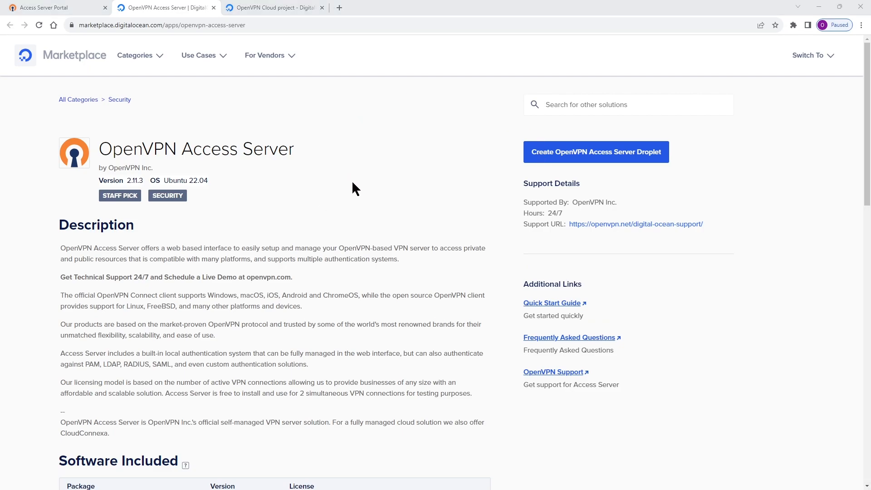
scroll(439, 219, down, 7)
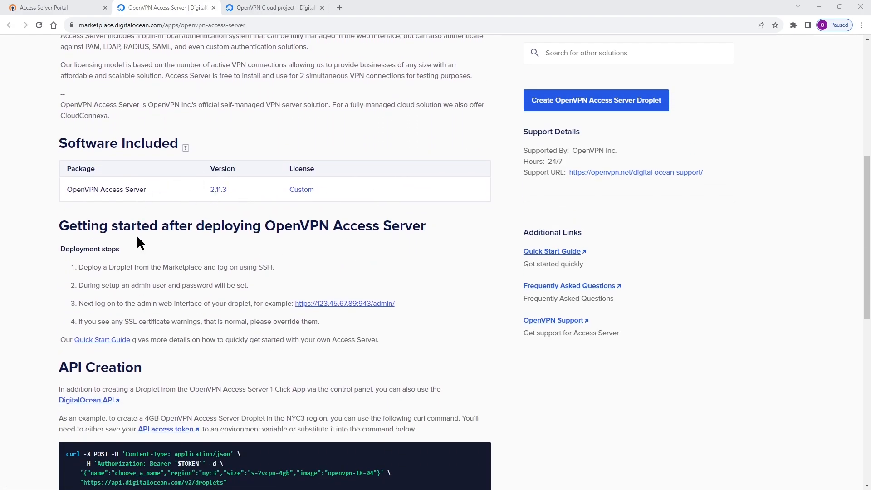
drag(61, 226, 425, 227)
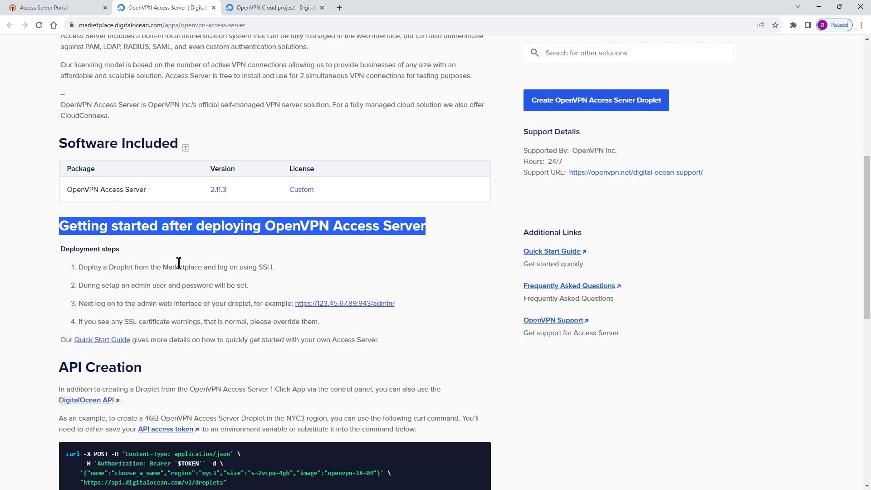
click(390, 226)
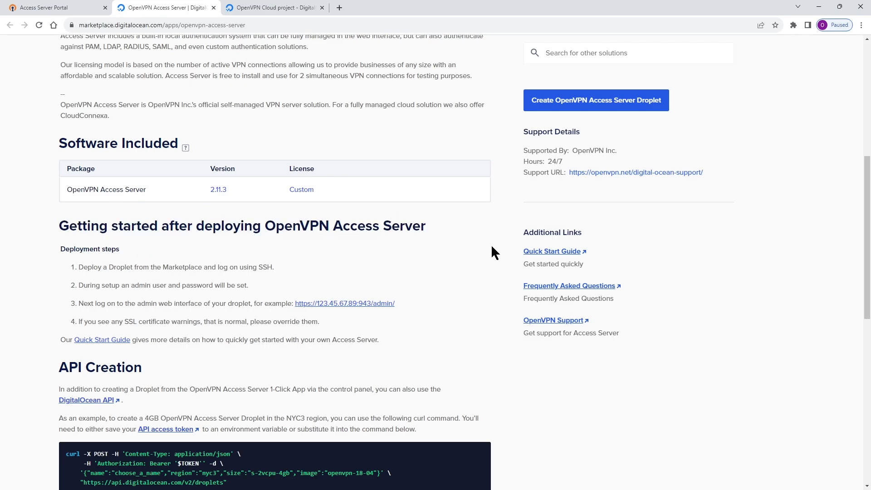
click(545, 102)
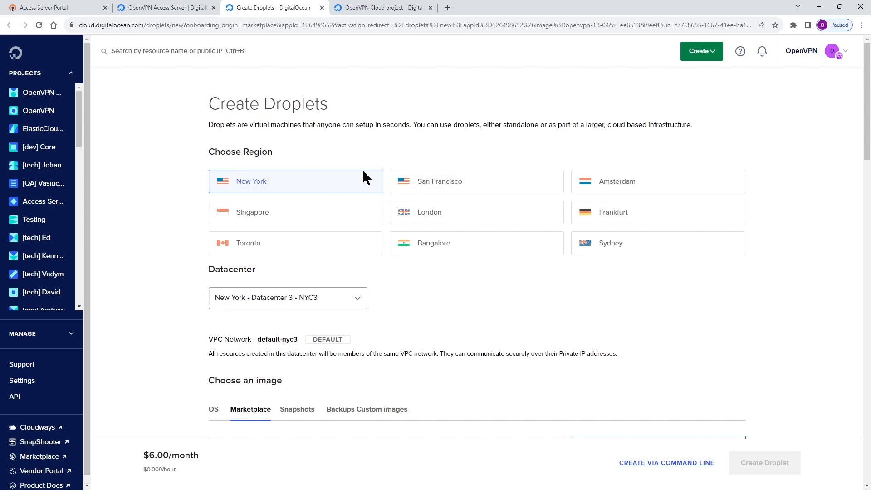
Set the Droplet's region to San Francisco and its datacenter to Datacenter 3 (SFO3).
click(410, 186)
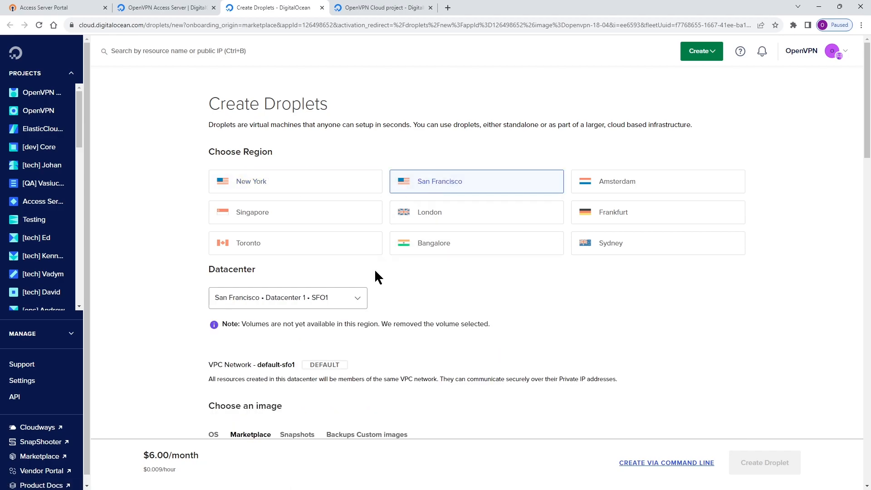
click(358, 297)
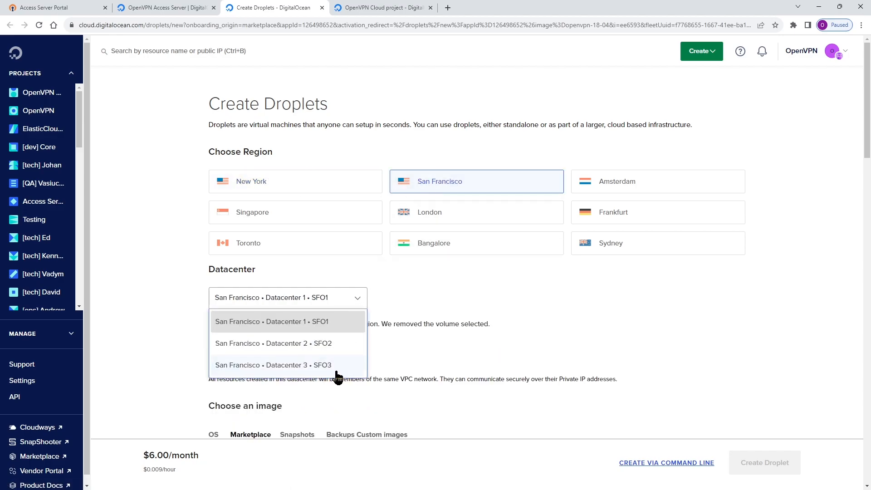
click(337, 364)
Examine the Droplet's VPC network, selected marketplace image, Droplet type and available size plans.
scroll(549, 272, down, 4)
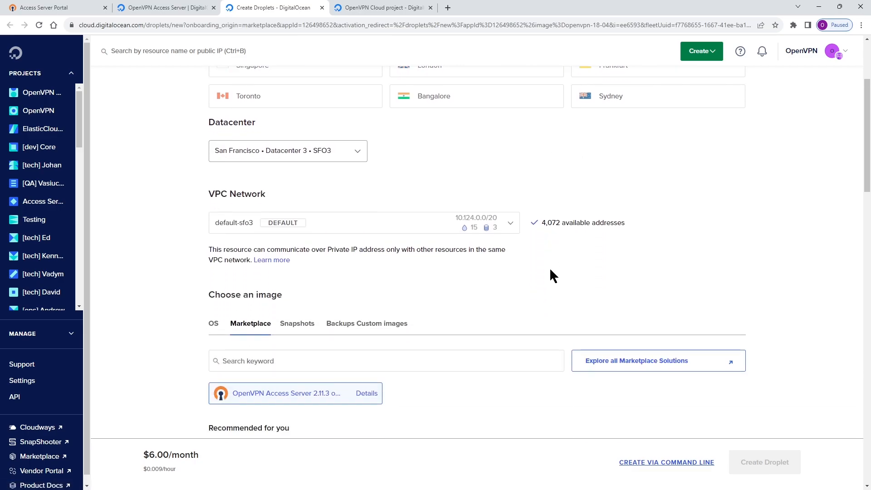
scroll(435, 244, down, 4)
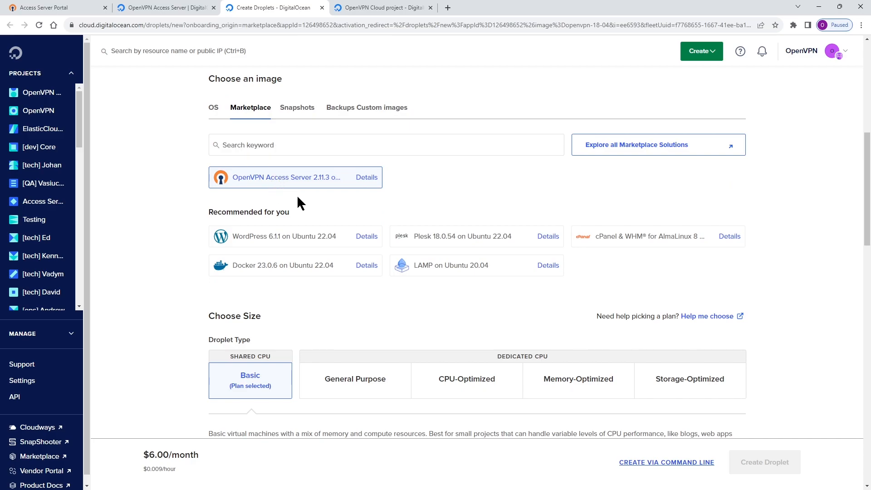
scroll(309, 196, down, 1)
scroll(309, 195, down, 1)
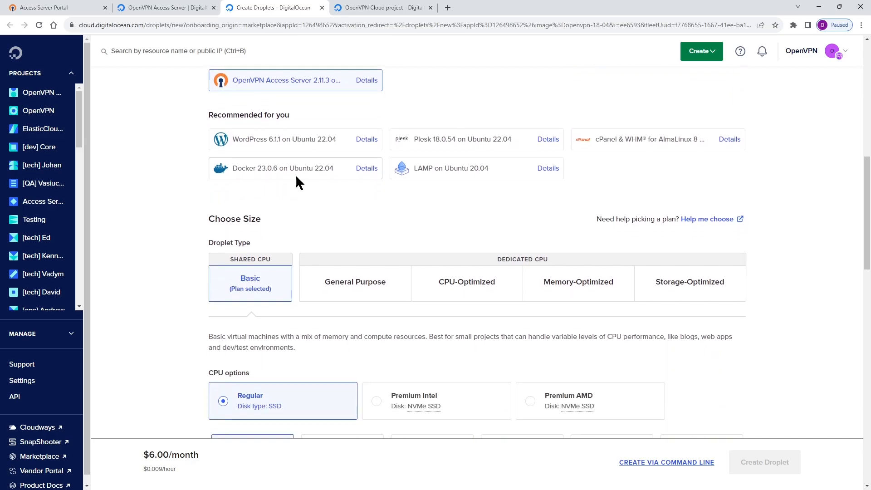
scroll(273, 186, down, 2)
drag(213, 157, 253, 159)
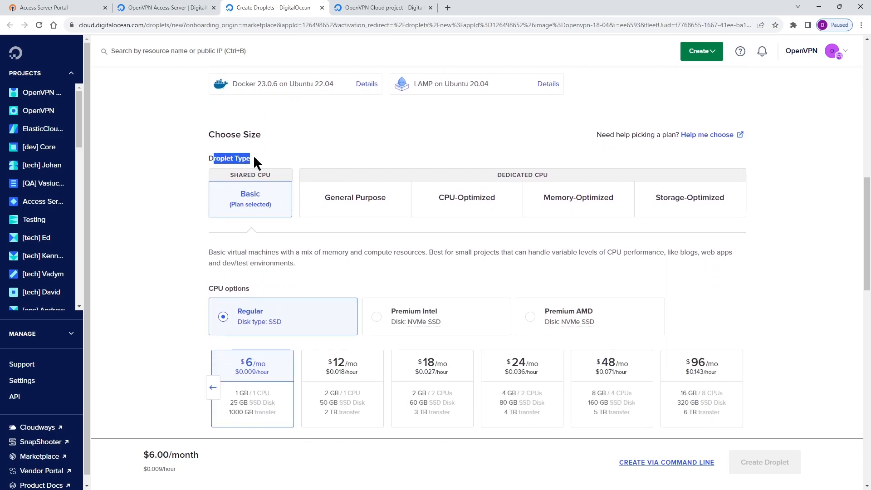
click(256, 158)
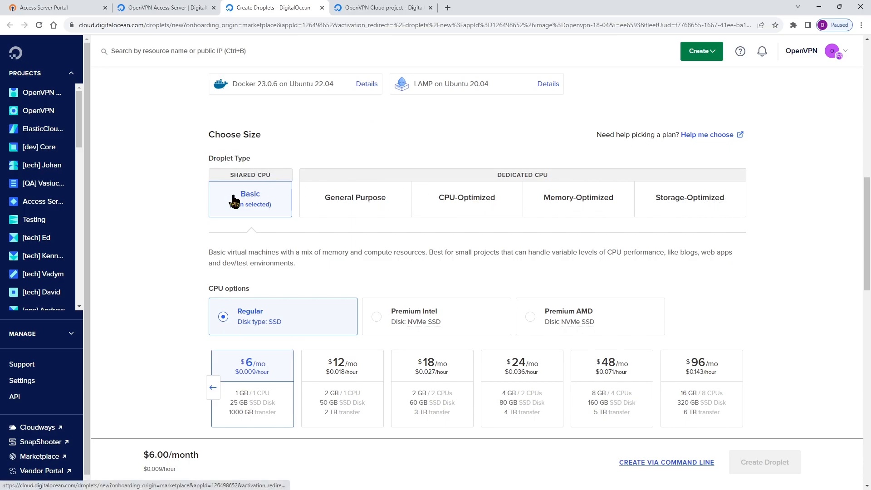
scroll(234, 201, down, 2)
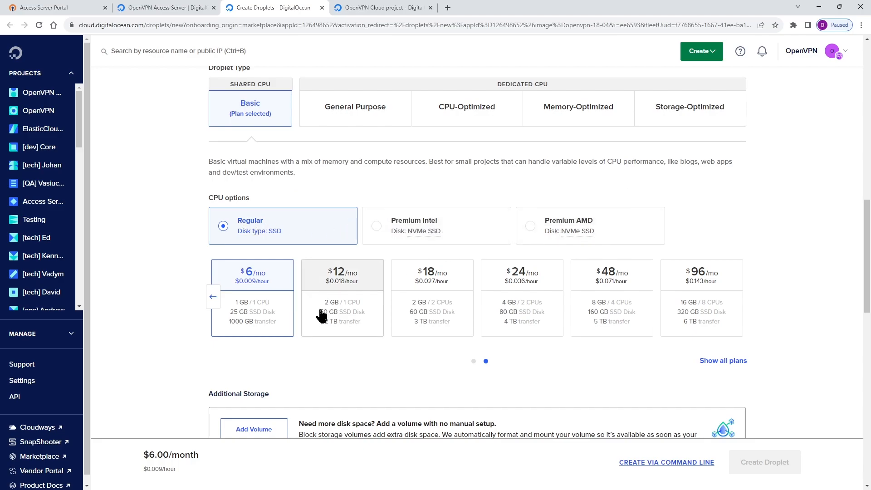
Compare the plans for the Premium Intel and Premium AMD CPU options and return the selection to Regular.
click(375, 228)
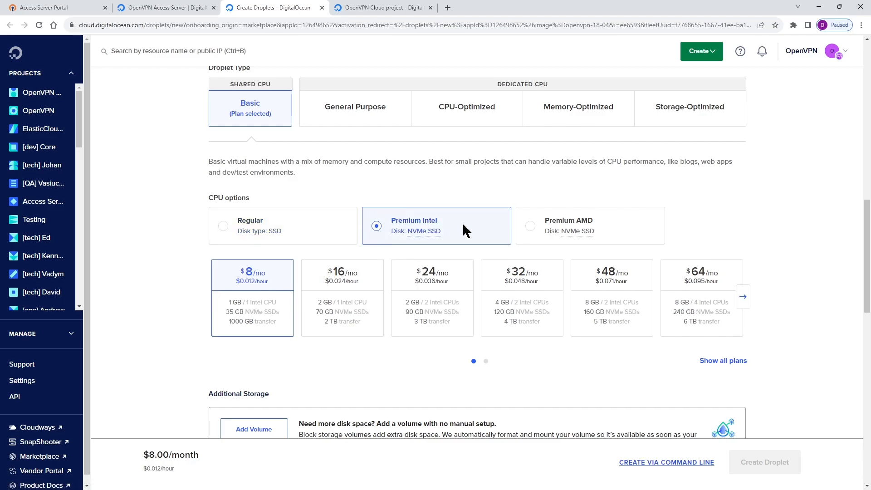
click(530, 226)
click(224, 228)
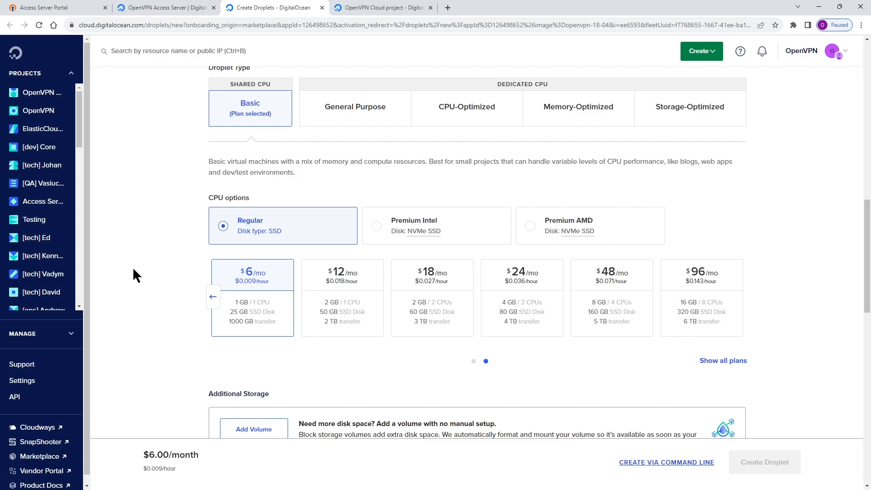
Compare the Password and SSH Key authentication methods for the Droplet.
scroll(237, 273, down, 2)
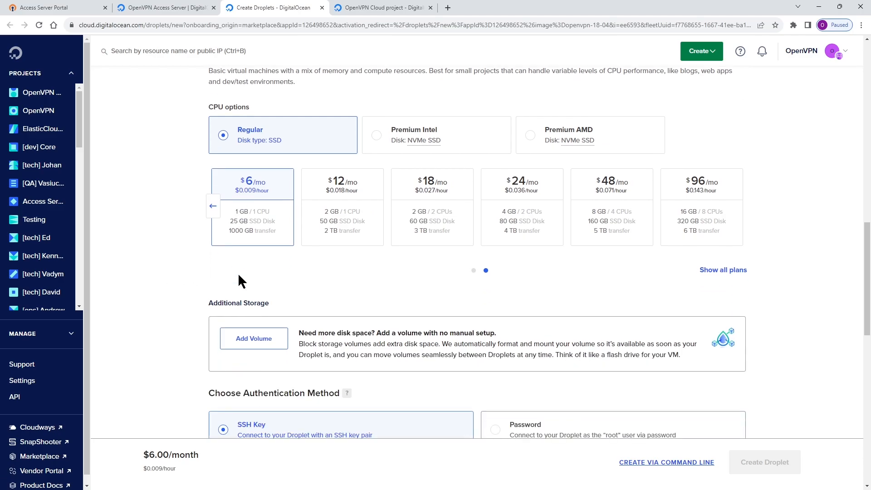
scroll(242, 272, down, 5)
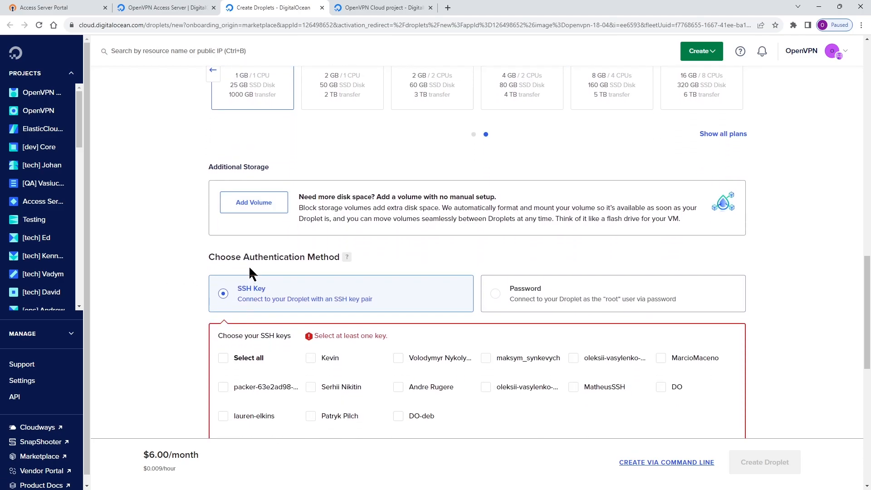
scroll(222, 269, down, 1)
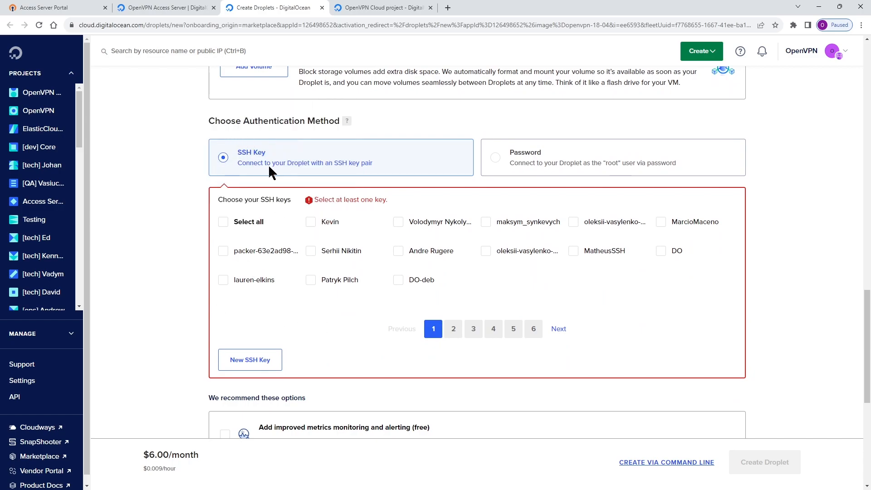
click(539, 160)
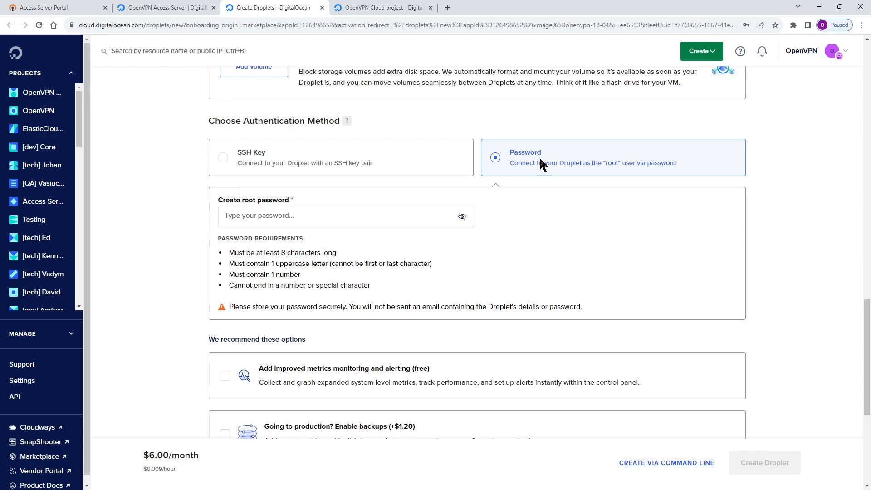
click(349, 164)
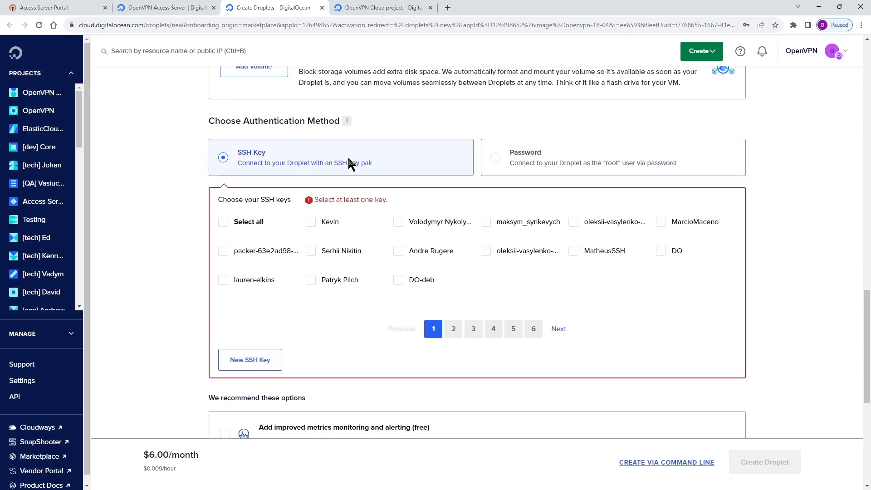
click(242, 360)
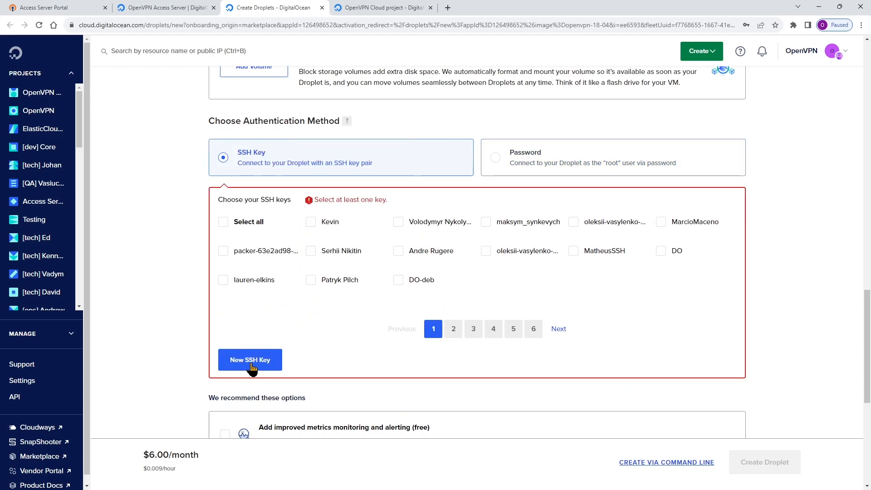
Choose Password as the authentication method and enter a root password that meets the listed requirements.
click(497, 159)
click(336, 223)
scroll(272, 204, down, 1)
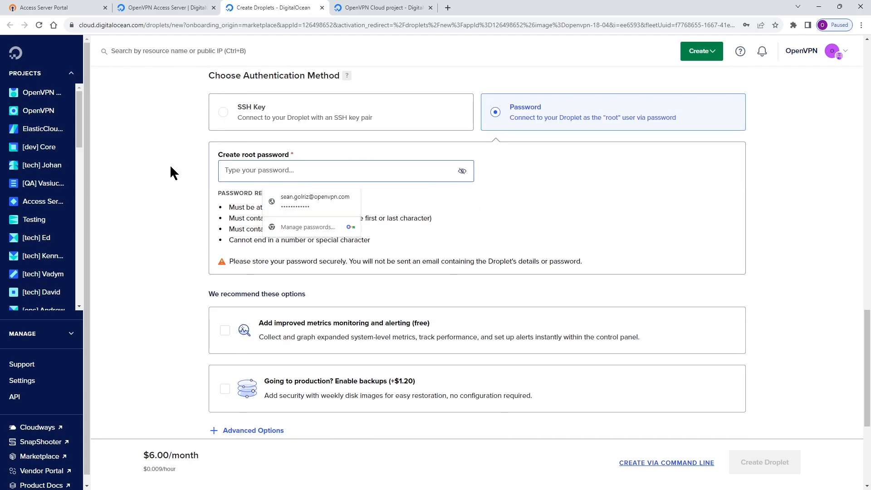
click(725, 219)
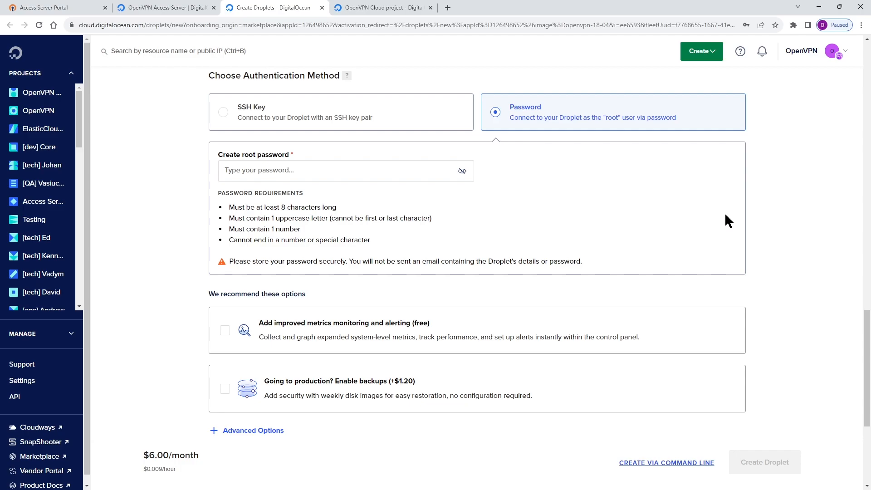
click(239, 174)
text(op)
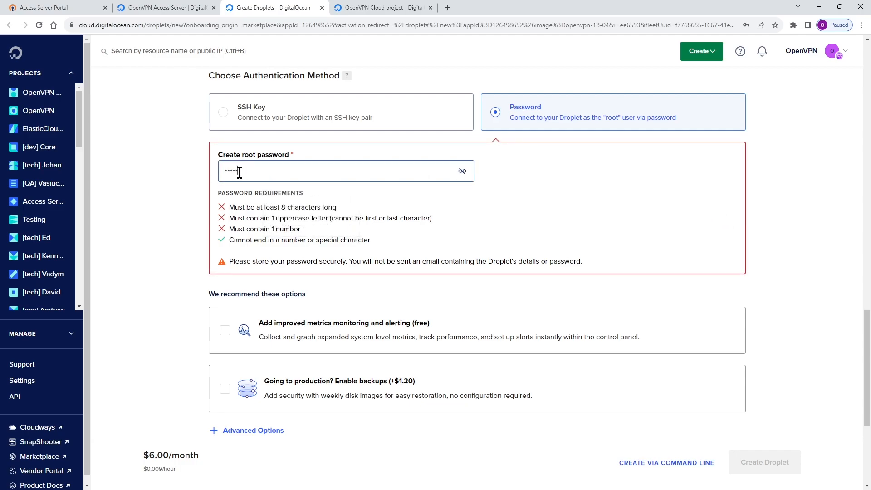
text(•••••••••)
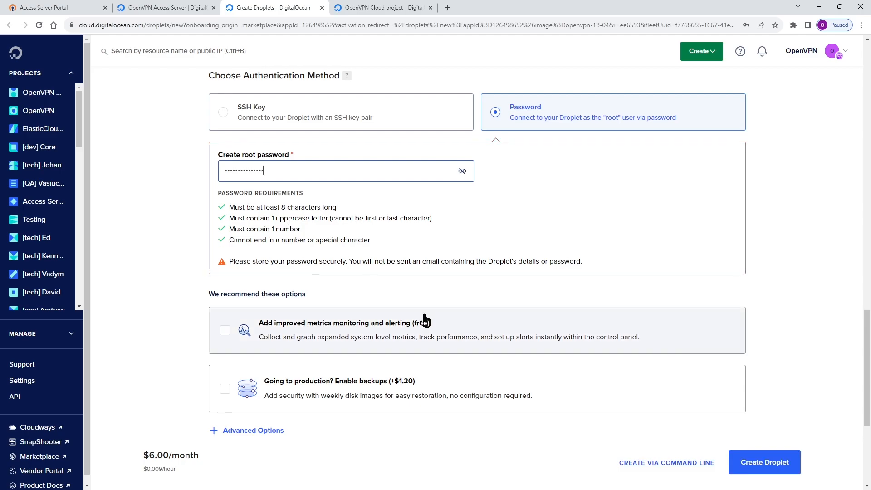
Assign the single Droplet to the fourth project in the project list and create it with the default hostname.
scroll(435, 312, down, 2)
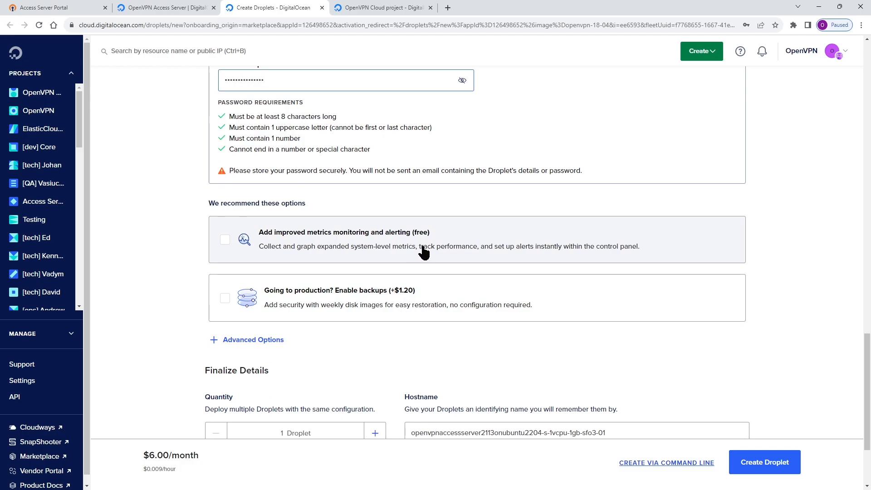
scroll(424, 259, down, 3)
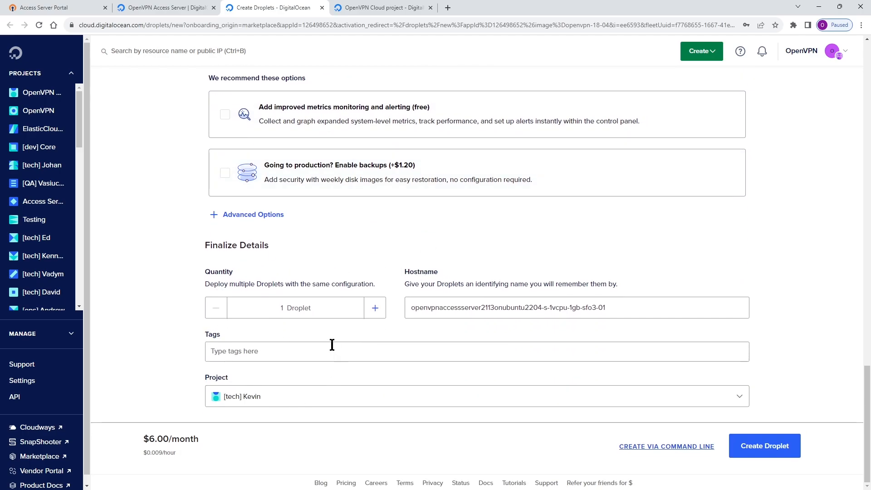
click(736, 397)
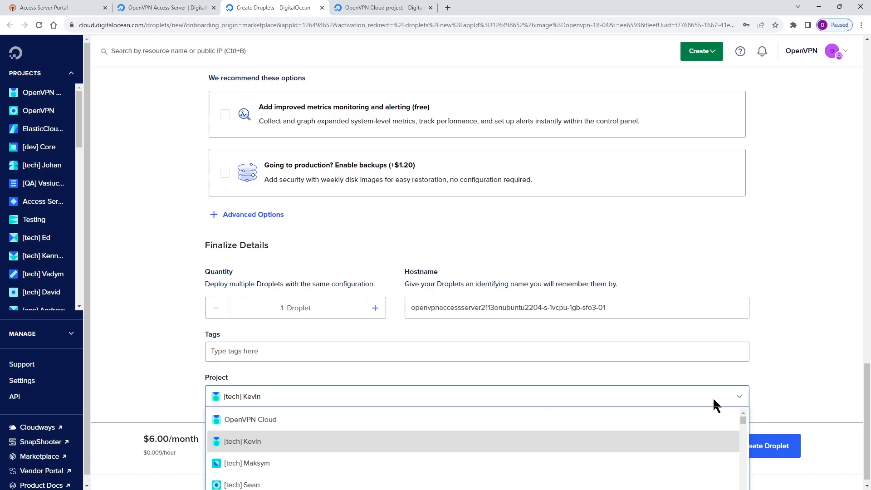
click(240, 485)
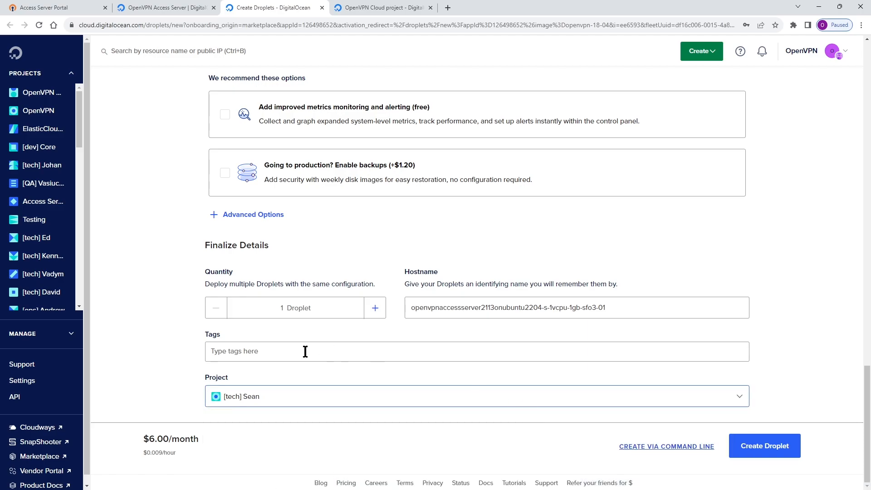
click(771, 454)
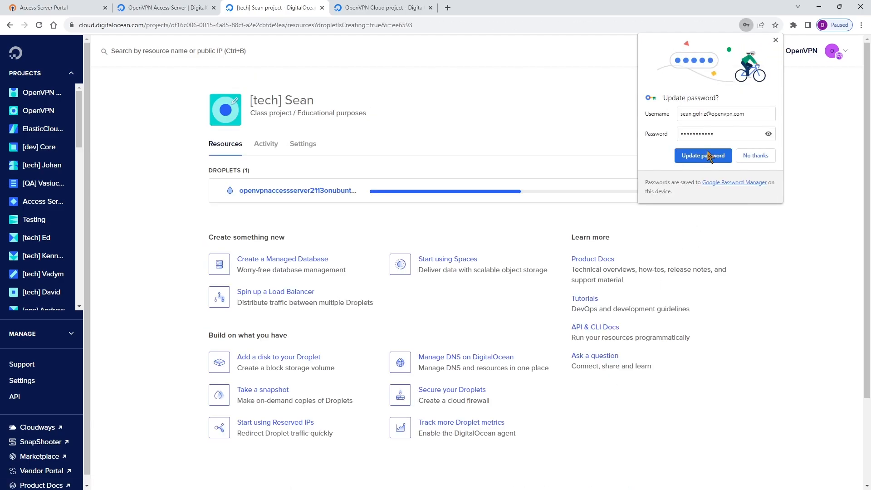
Open the newly created Droplet's access settings and launch the Droplet Console as root.
click(774, 39)
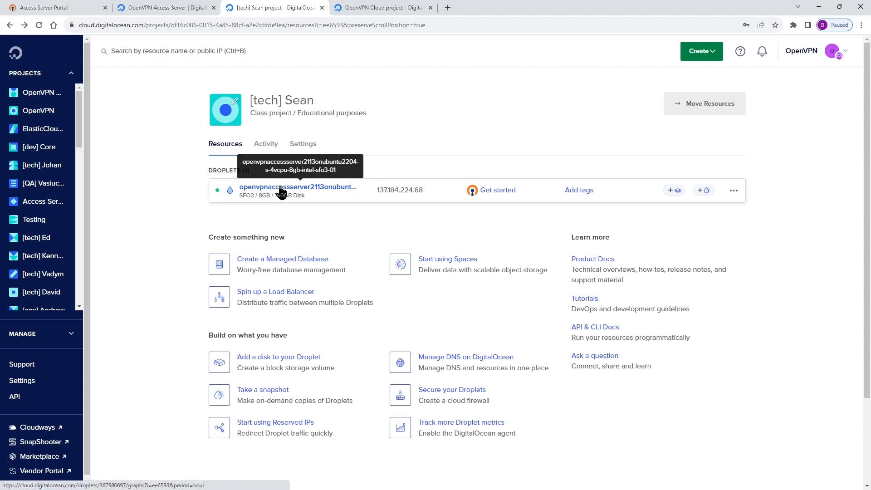
click(279, 191)
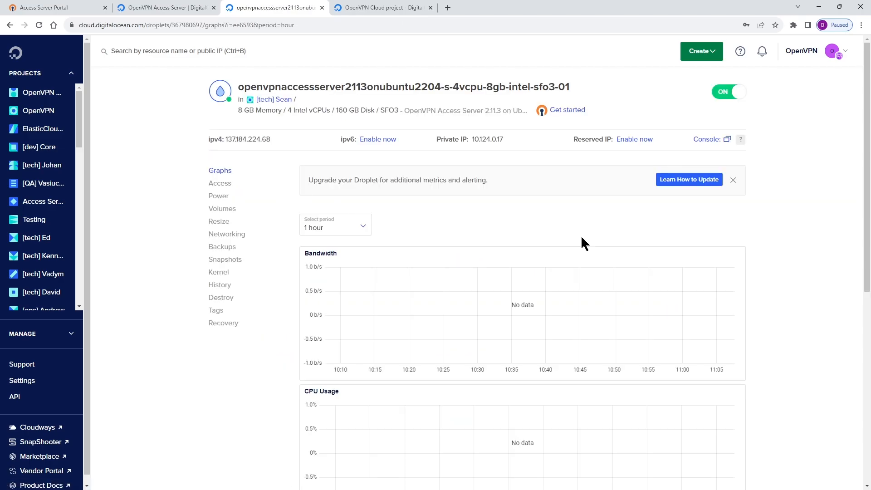
click(219, 185)
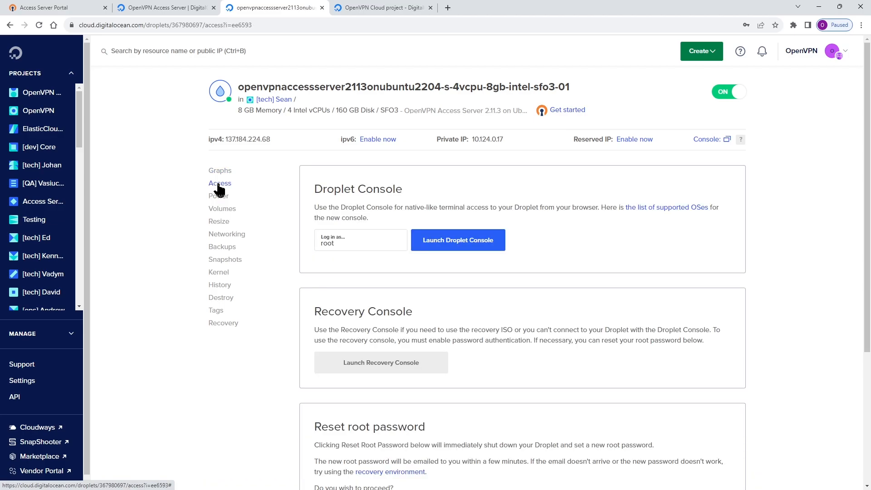
click(436, 245)
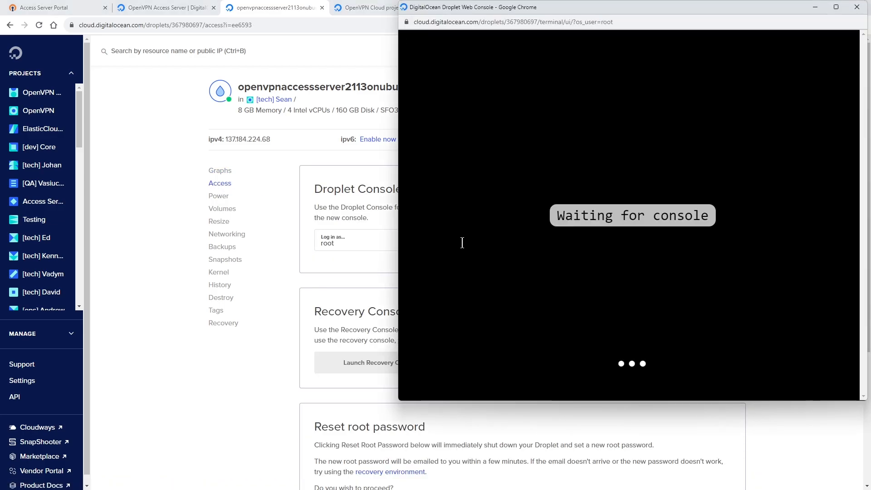
click(631, 26)
double_click(631, 23)
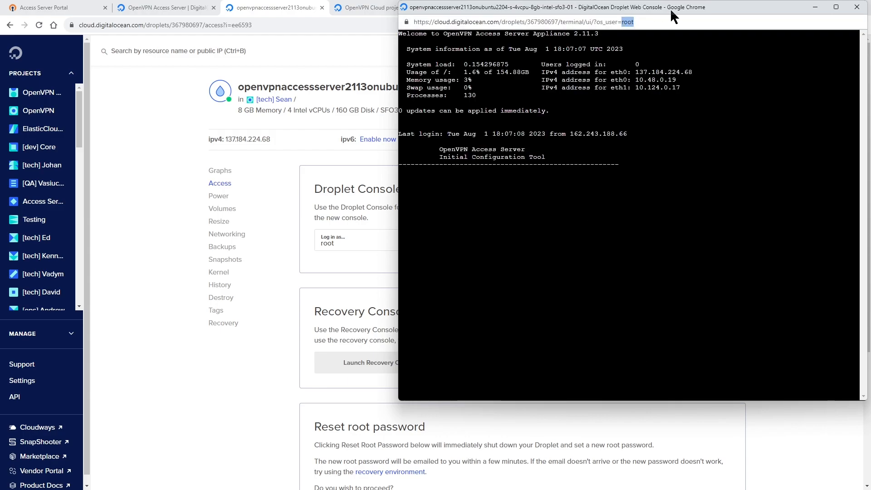
drag(671, 16, 615, 23)
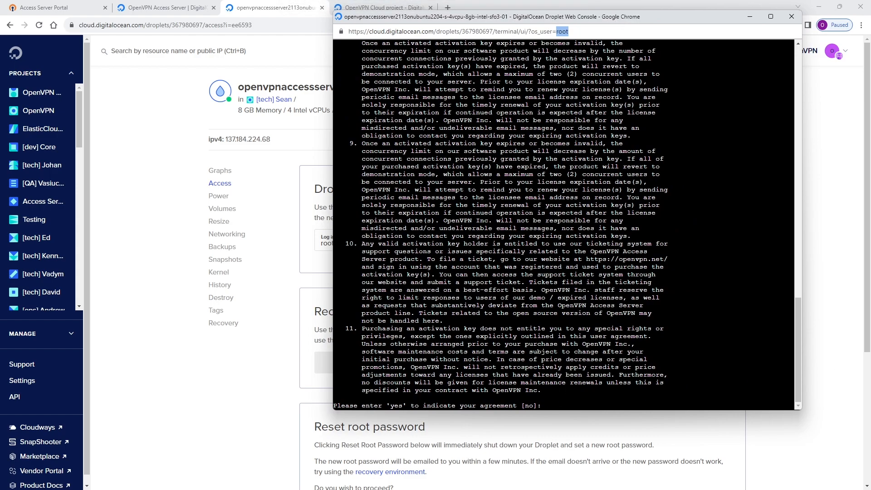
Accept the Access Server license agreement with yes and configure the server as the primary Access Server node.
click(556, 403)
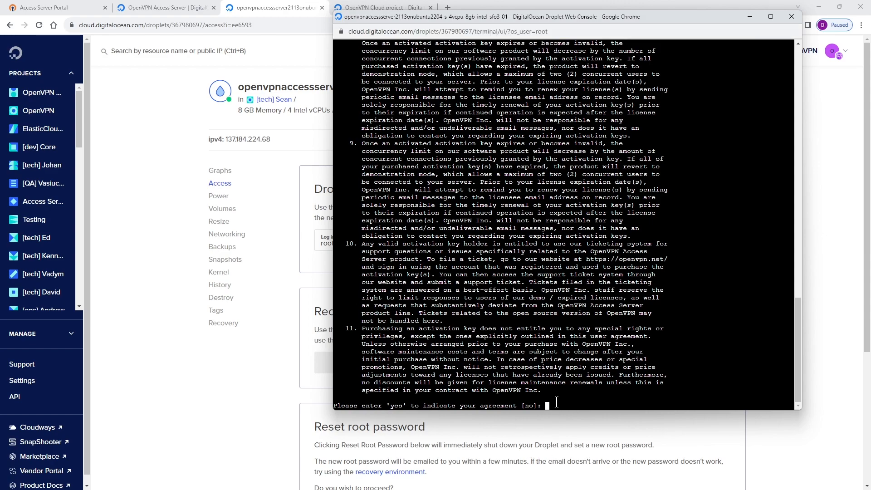
text(yes)
key(Return)
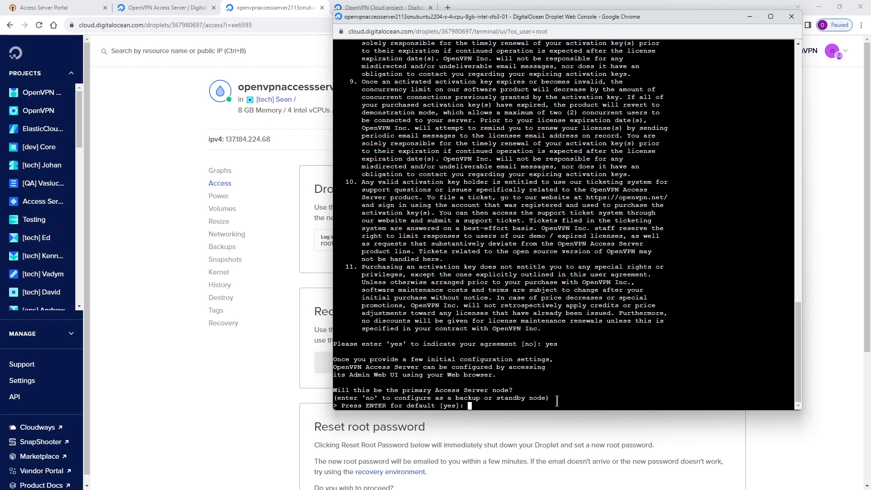
text(yes)
key(Return)
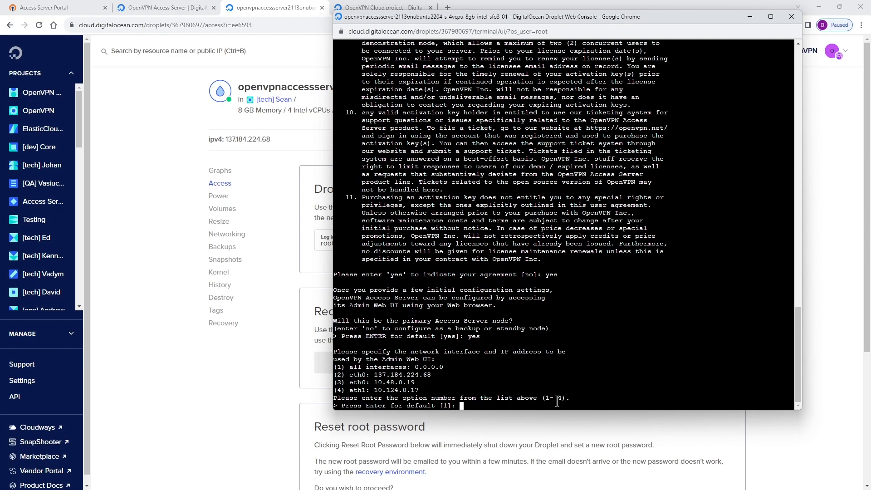
Use option 1, all interfaces, for the Admin Web UI and accept the defaults for certificates, ports, routing and private subnets.
text(1)
key(Return)
key(Return)
key(Return)
key(Return)
key(Return)
key(Return)
key(Return)
key(Return)
key(Return)
key(Return)
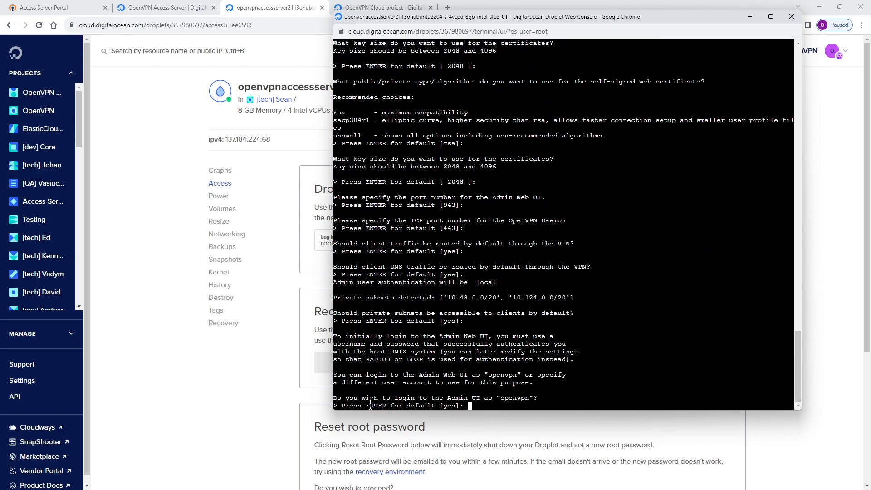
Keep the default openvpn account for logging in to the Admin UI.
drag(333, 397, 546, 398)
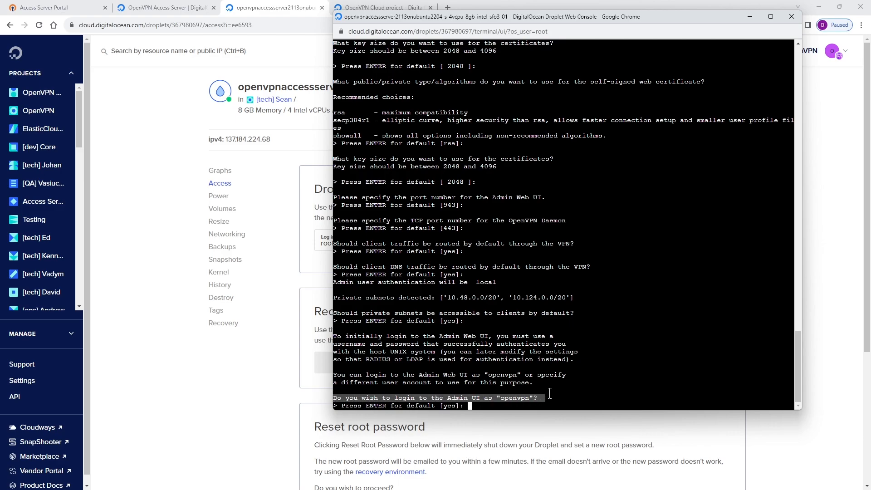
click(538, 398)
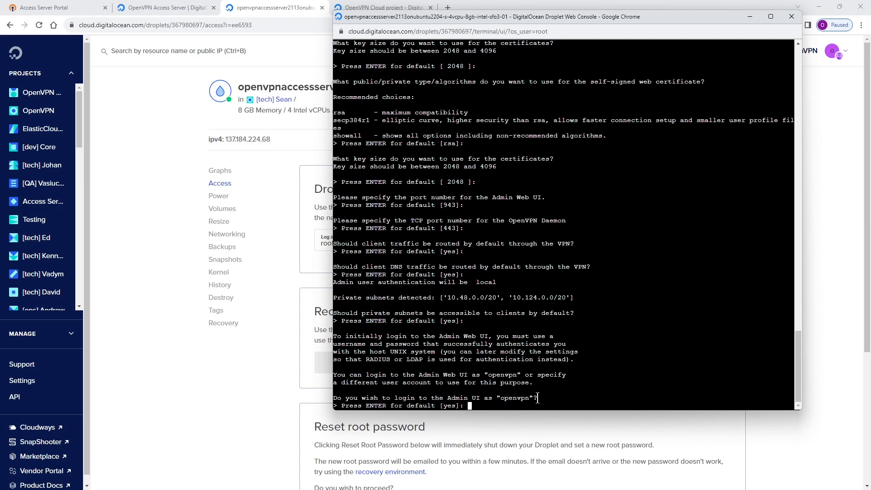
drag(530, 398, 500, 397)
click(469, 406)
key(Return)
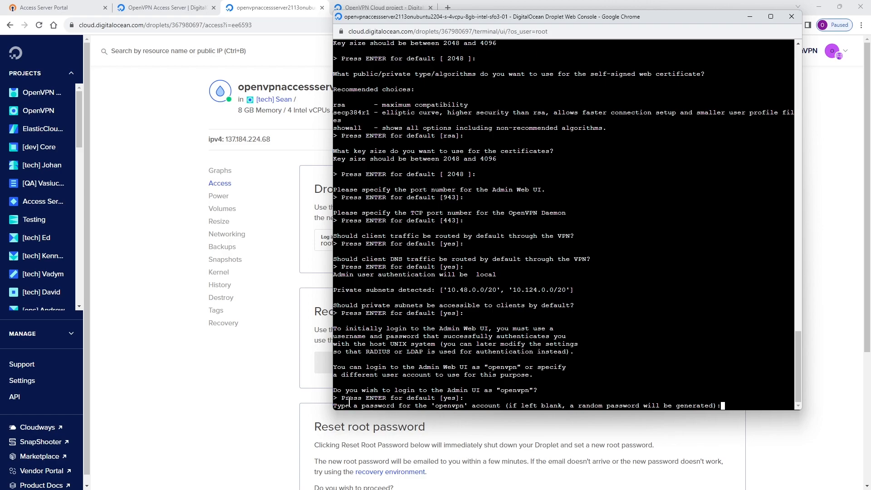
Enter and confirm a password for the openvpn account, and leave the activation key blank to finish the initial configuration.
drag(411, 406, 731, 409)
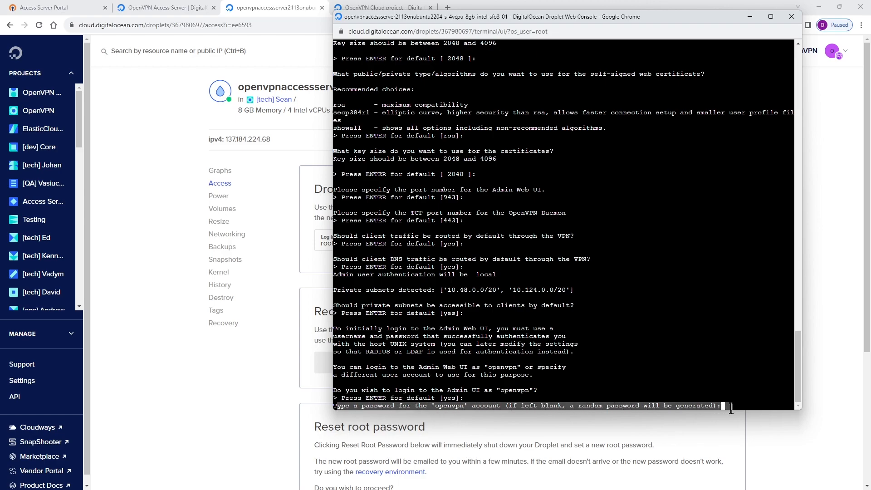
click(723, 393)
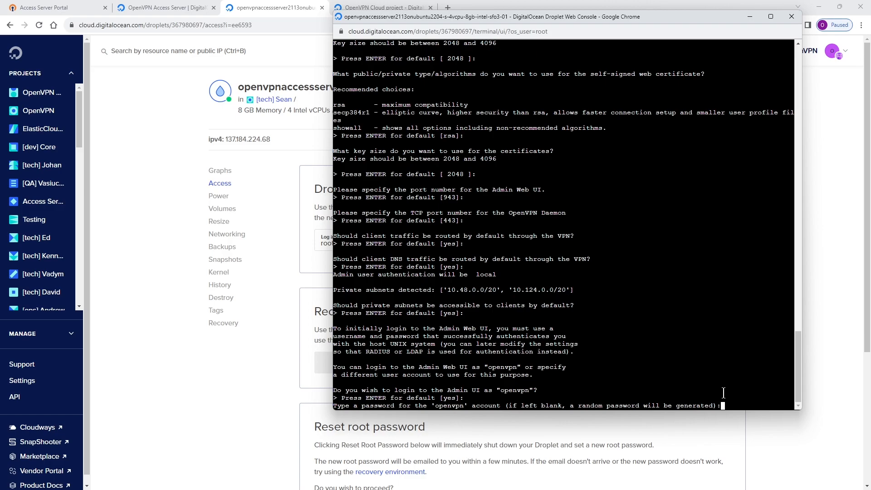
key(Return)
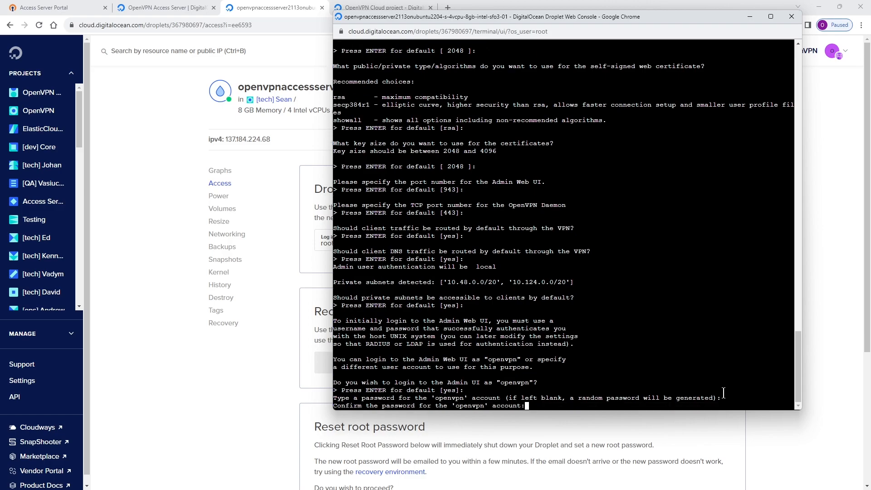
key(Return)
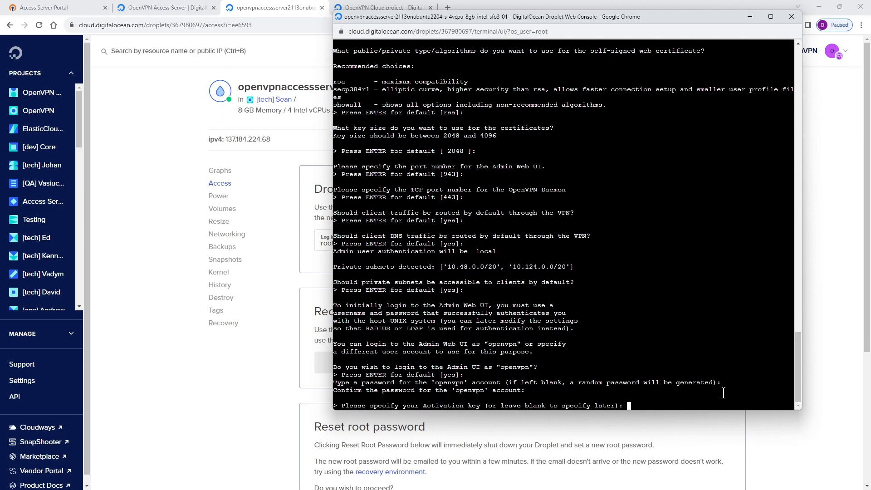
key(Return)
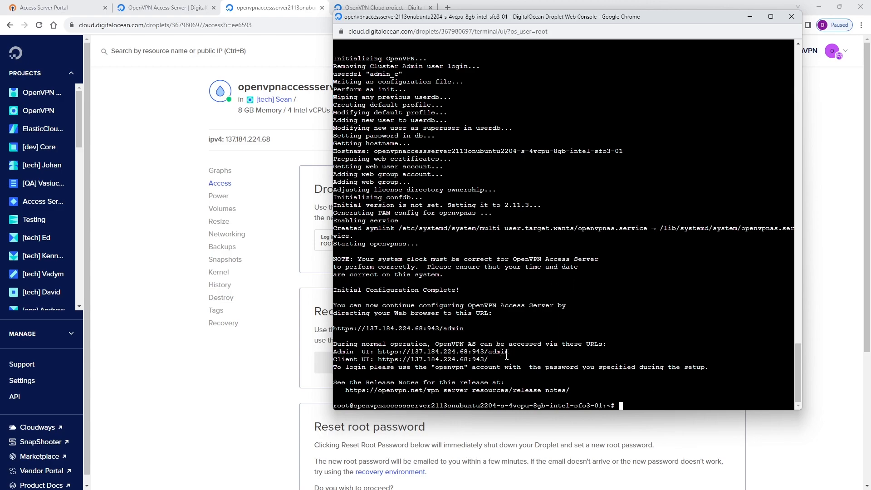
Review the access URLs and login account in the console output and copy the Admin UI URL.
drag(508, 353, 335, 353)
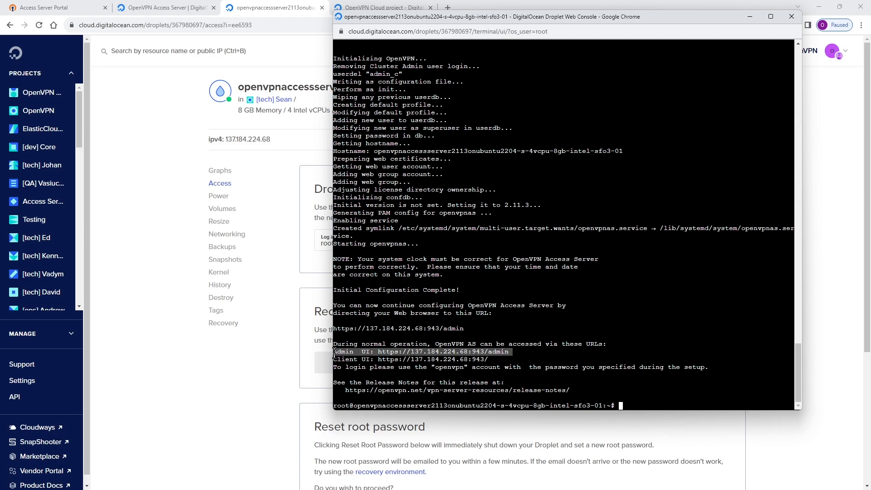
drag(492, 360, 334, 360)
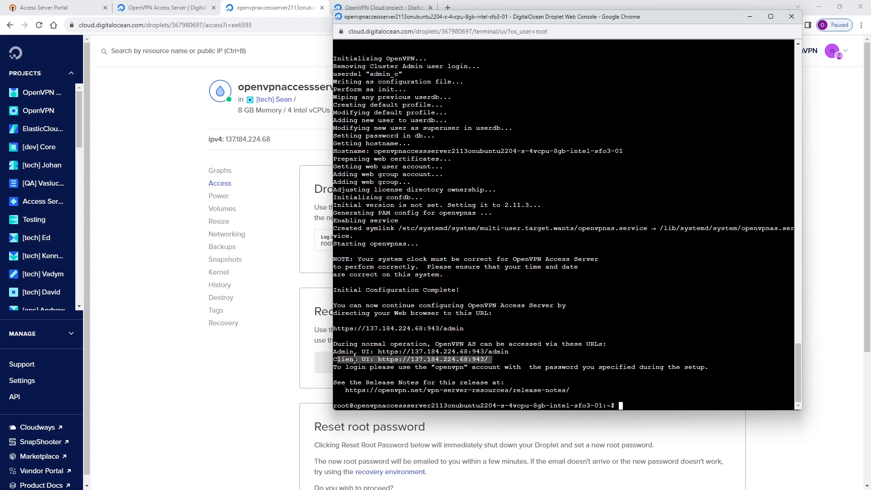
drag(463, 367, 435, 368)
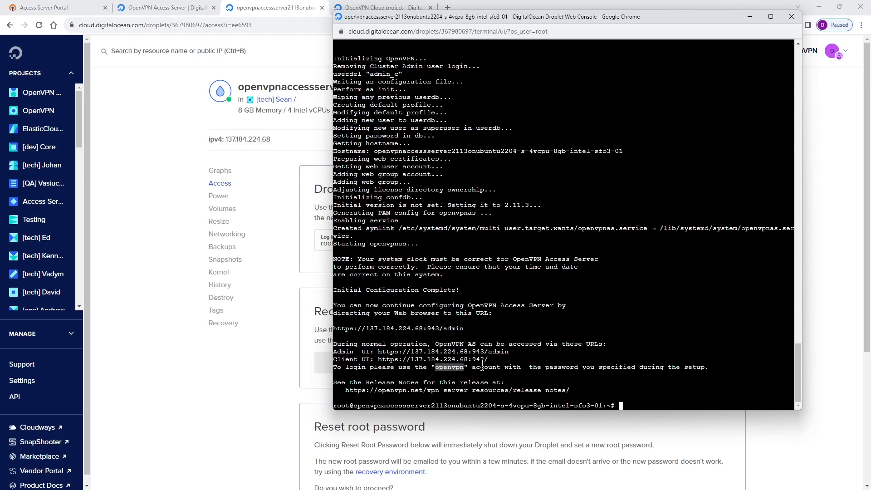
drag(599, 366, 378, 353)
click(479, 351)
click(384, 352)
drag(510, 352, 377, 352)
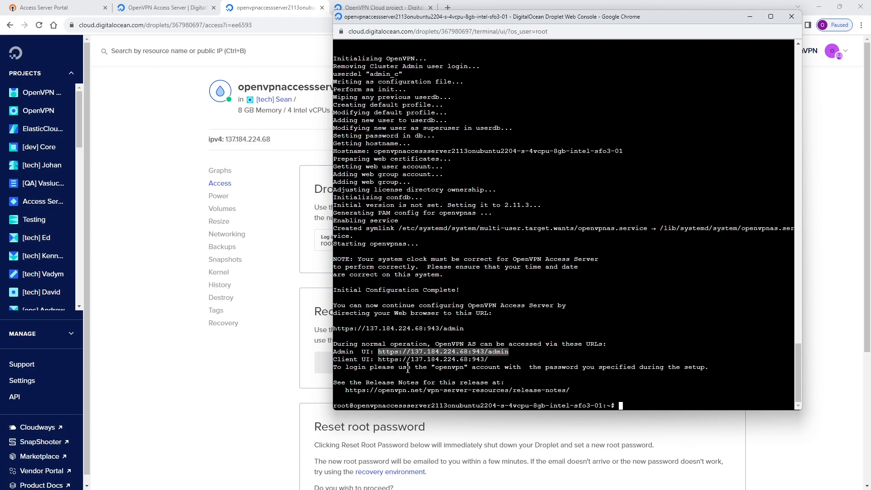
key(ctrl+c)
right_click(485, 343)
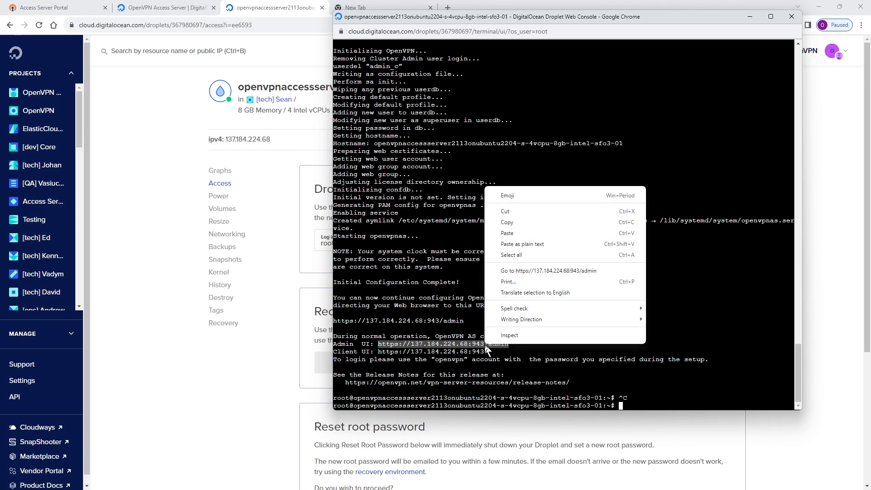
click(518, 224)
Load the copied Admin UI URL in the empty browser tab and proceed past the privacy warning.
click(363, 8)
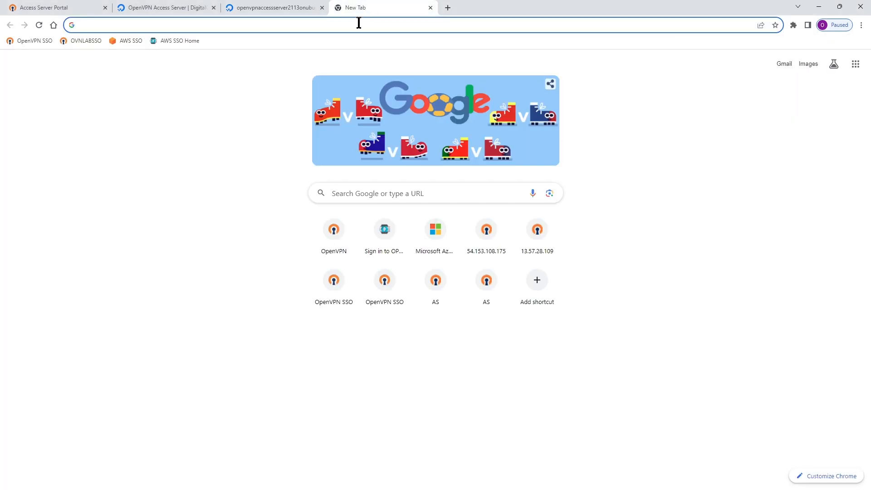
key(ctrl+v)
key(Return)
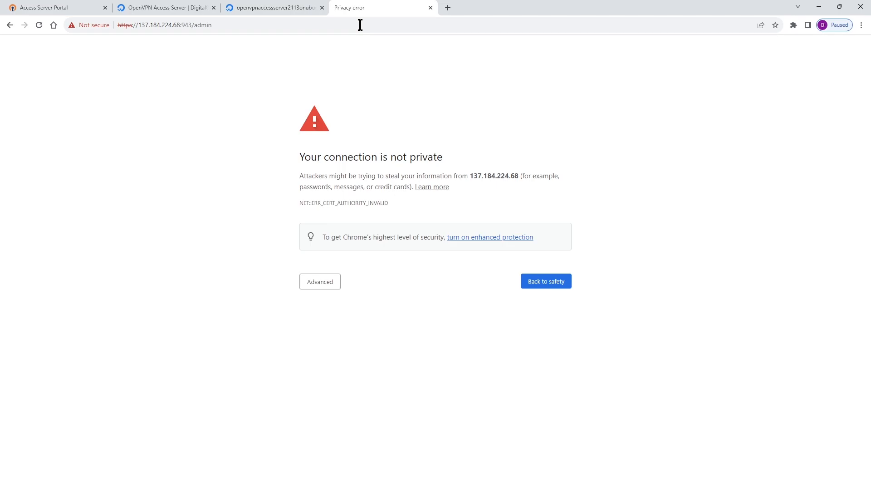
click(323, 289)
click(339, 353)
Sign in to the Admin Web UI as openvpn with the account password and continue to the Activation page.
text(openvpn)
click(407, 205)
text(••••••••)
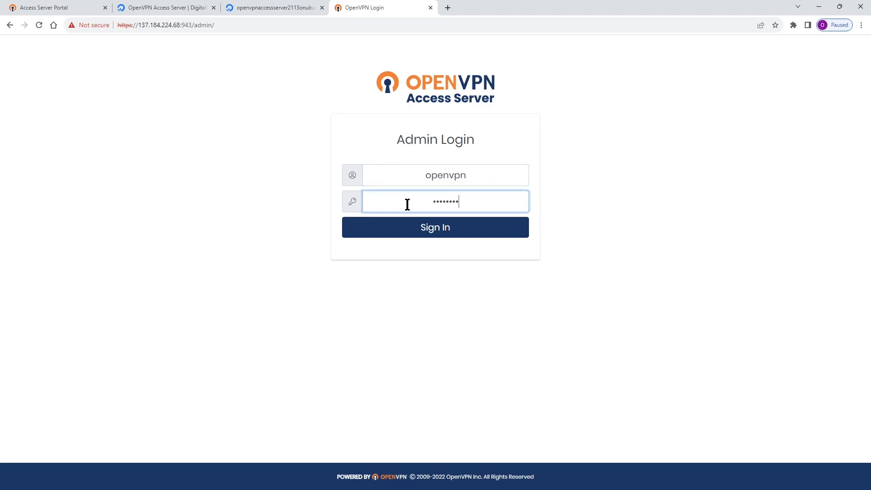
key(BackSpace)
key(BackSpace)
key(BackSpace)
key(BackSpace)
key(BackSpace)
key(BackSpace)
key(BackSpace)
key(BackSpace)
text(••••••••••••)
click(448, 235)
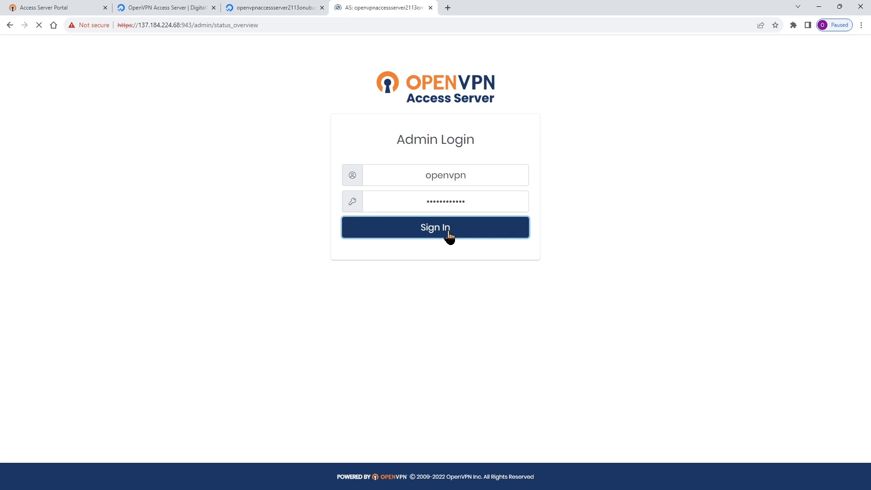
click(430, 350)
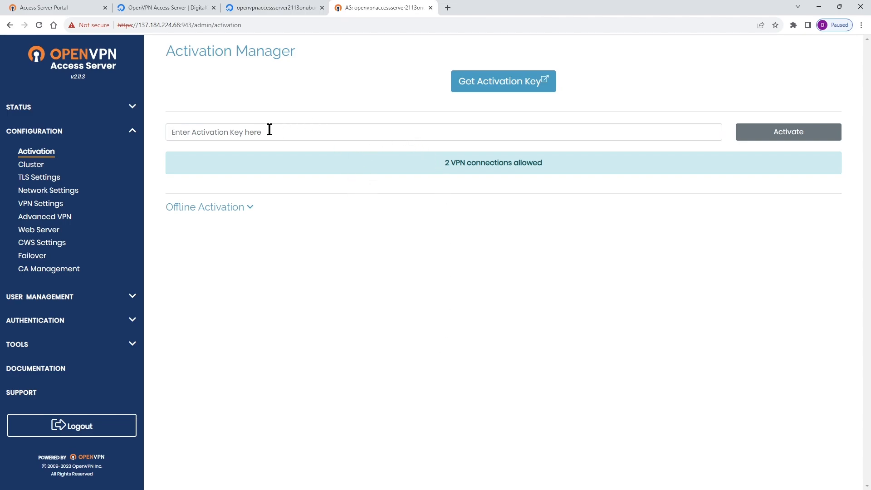
In the Access Server Portal's subscriptions, start buying a new subscription and choose the Flexible Subscription key type.
click(43, 8)
click(59, 143)
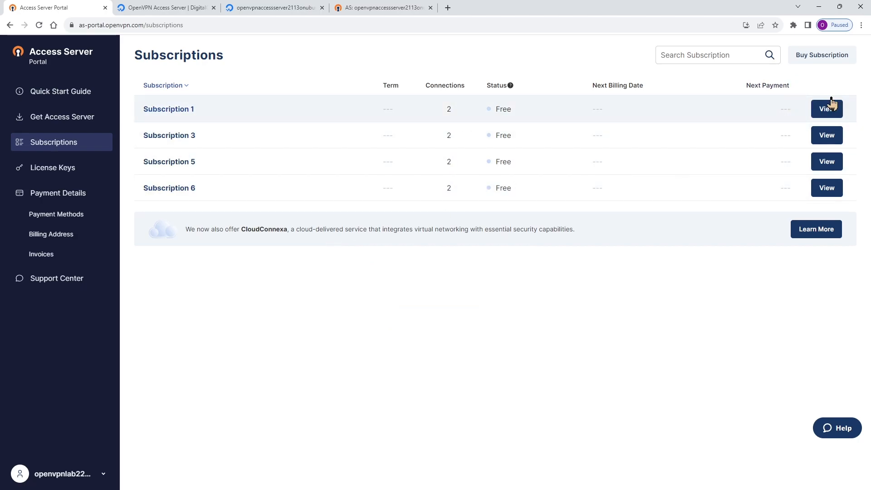
click(822, 56)
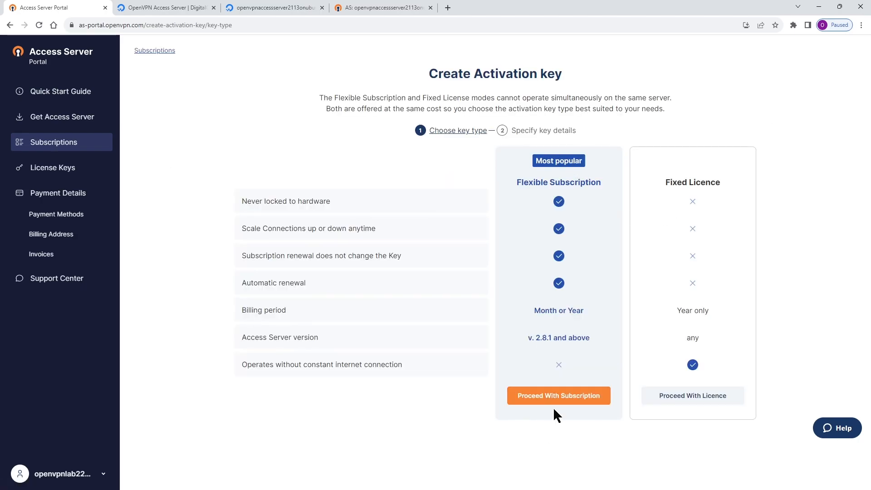
click(558, 396)
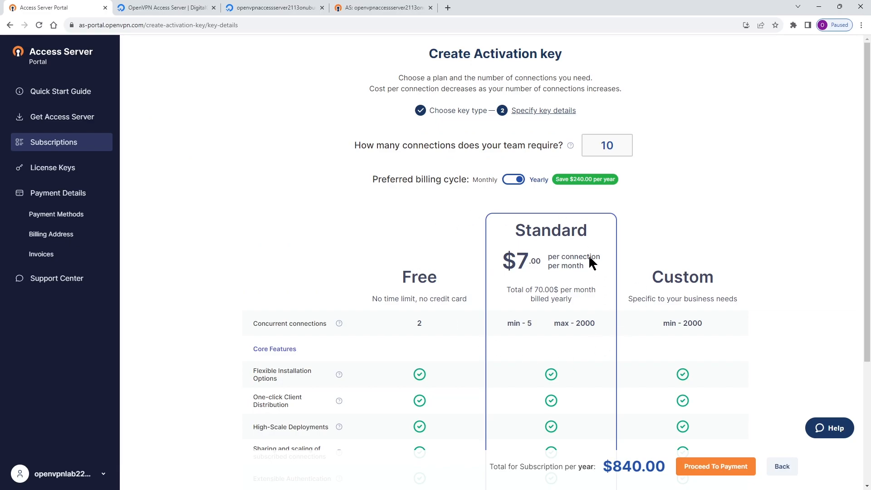
Look over the plan features and set the number of required connections to 15.
scroll(575, 270, down, 2)
scroll(577, 270, up, 2)
drag(617, 144, 563, 136)
text(515)
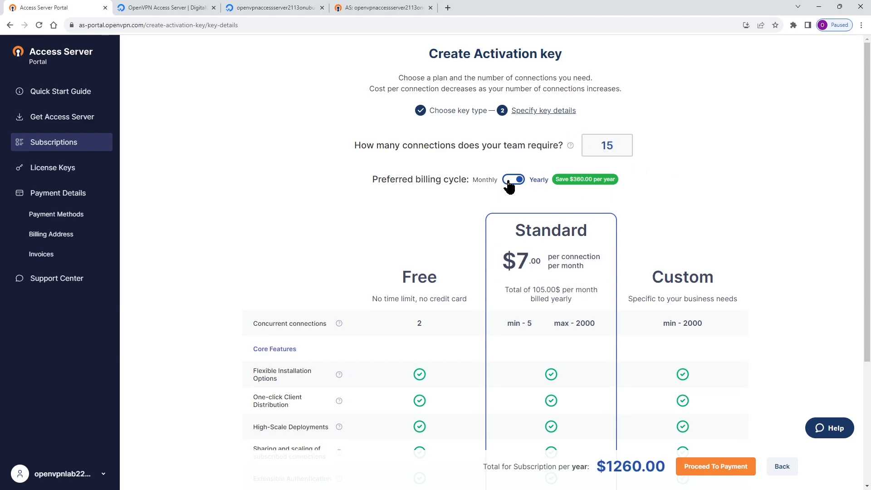
Compare the monthly and yearly billing cycles, leave yearly selected, and return to the subscriptions list.
click(515, 180)
click(517, 181)
scroll(524, 239, down, 3)
click(717, 472)
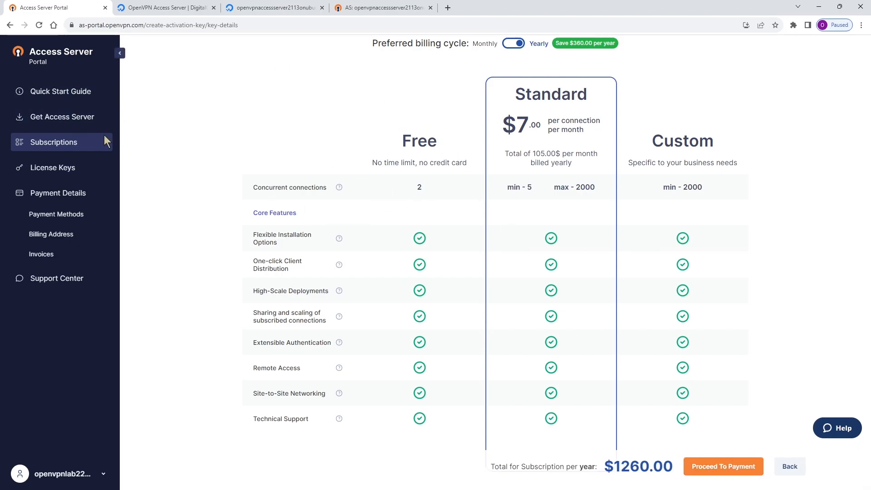
scroll(566, 82, up, 3)
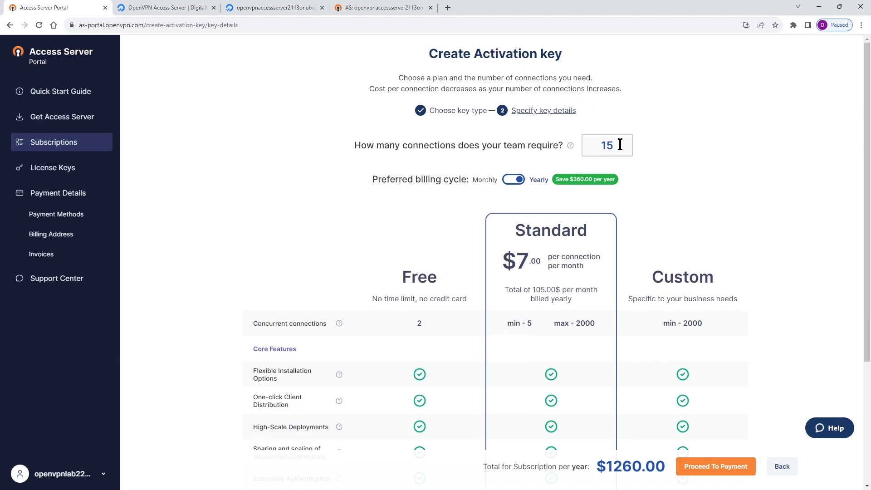
click(62, 145)
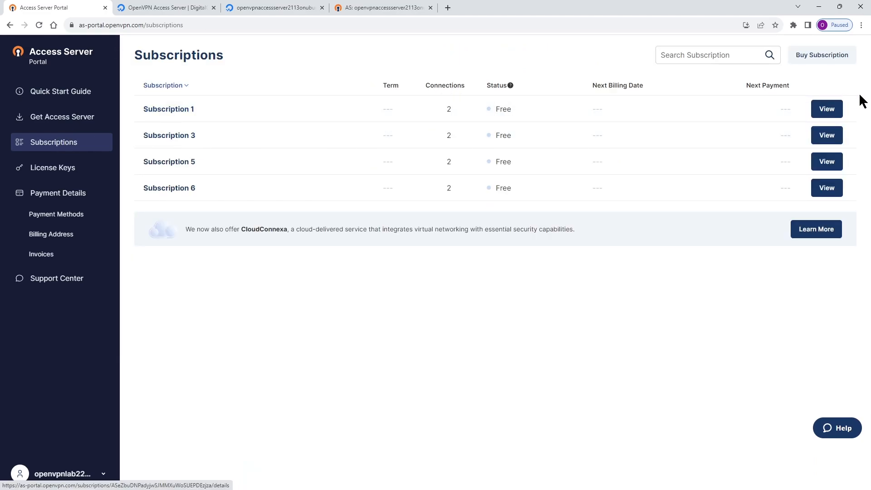
Copy Subscription 1's subscription key, paste it as the activation key in the Admin Web UI's Activation Manager, and activate the server.
click(826, 109)
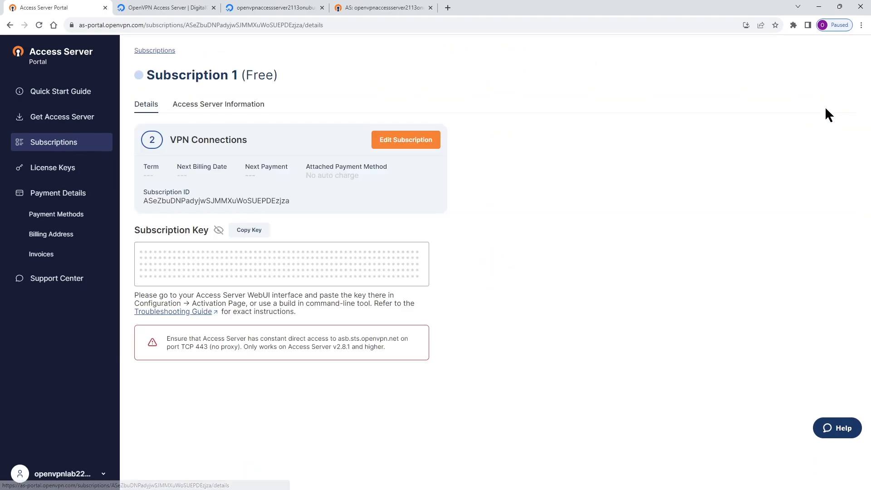
click(244, 233)
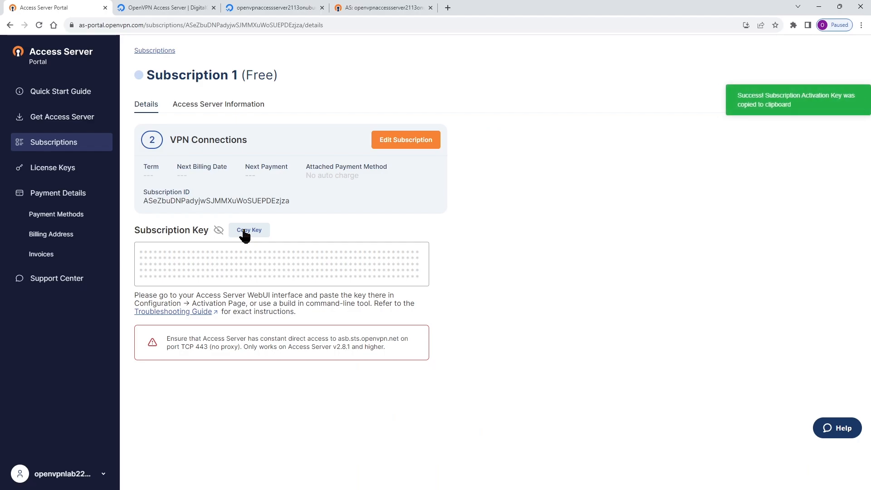
click(395, 9)
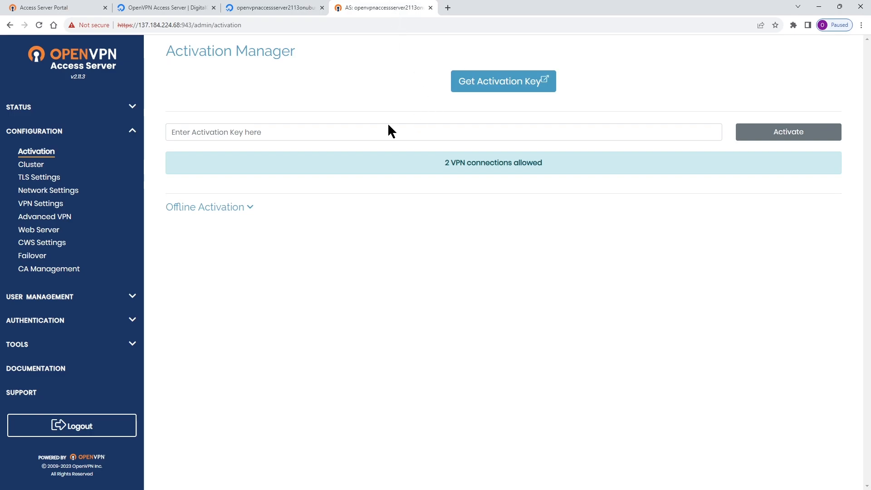
click(278, 132)
key(ctrl+v)
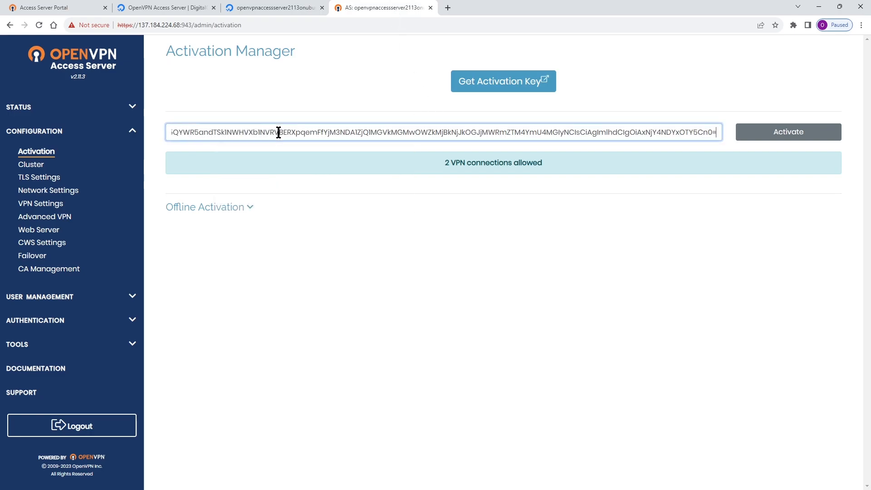
click(798, 136)
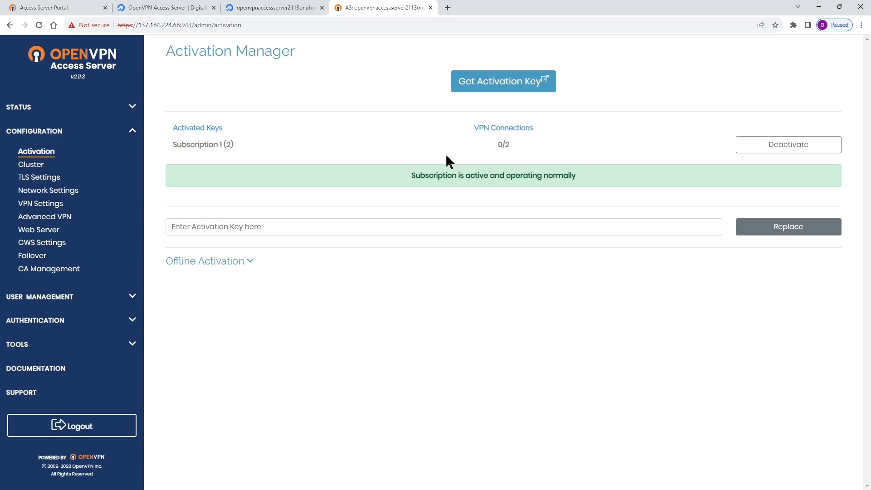
Open the Status Overview page to check the VPN service status and the server's active configuration.
click(100, 112)
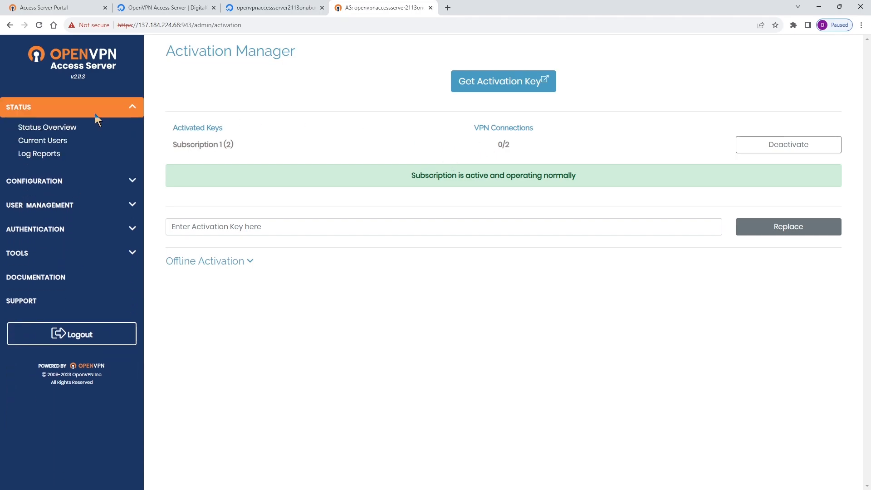
click(85, 126)
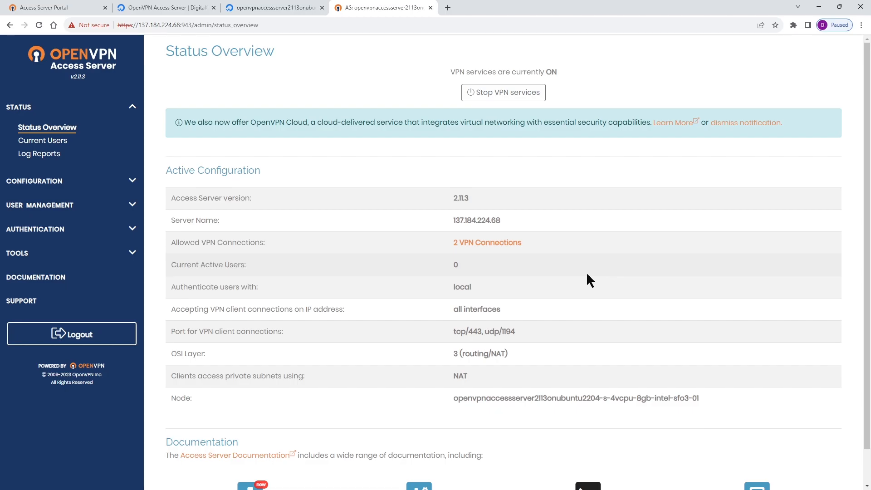